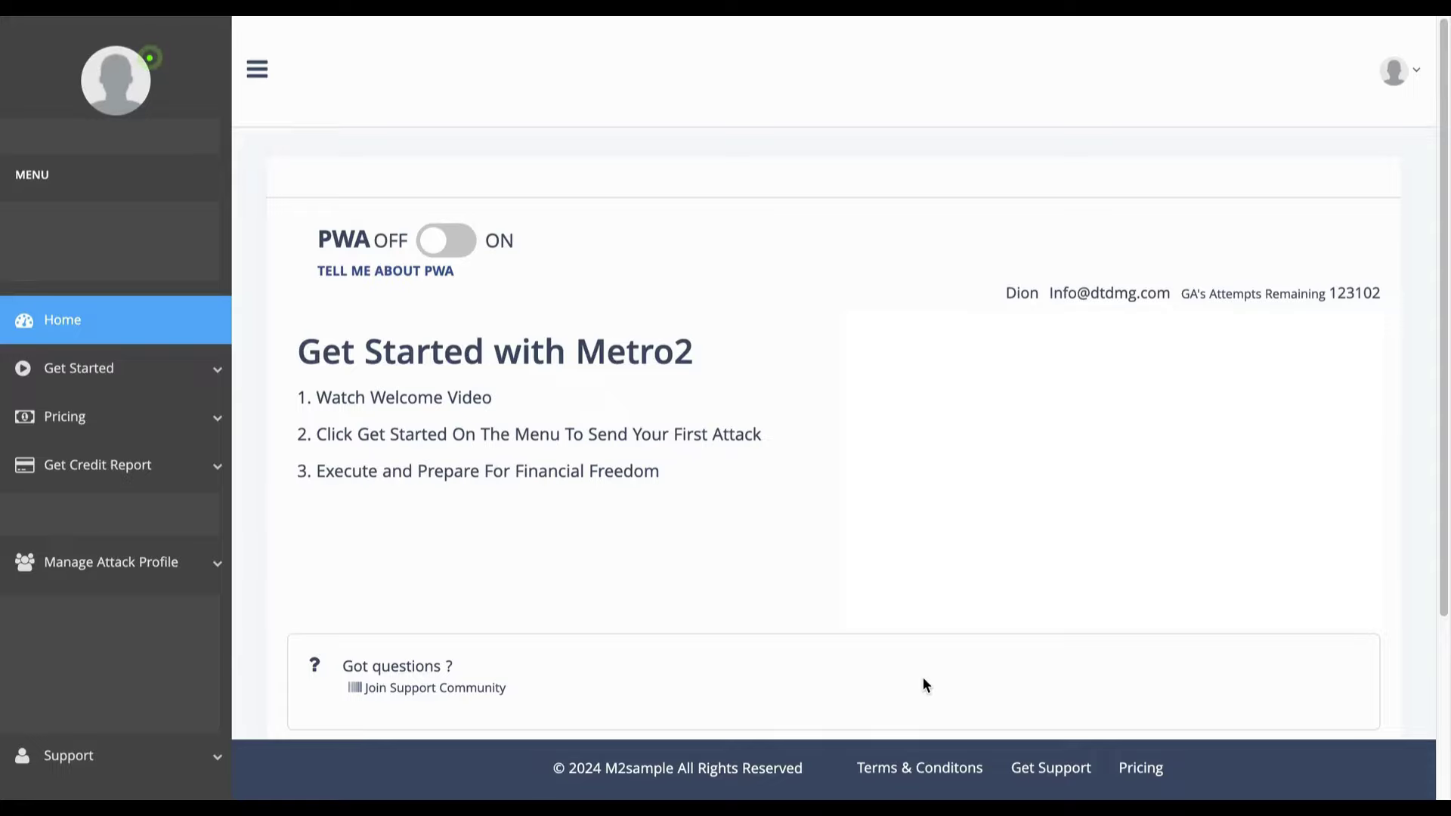
Step: Expand Manage Attack Profile in the sidebar to reach the attack letters list
click(115, 572)
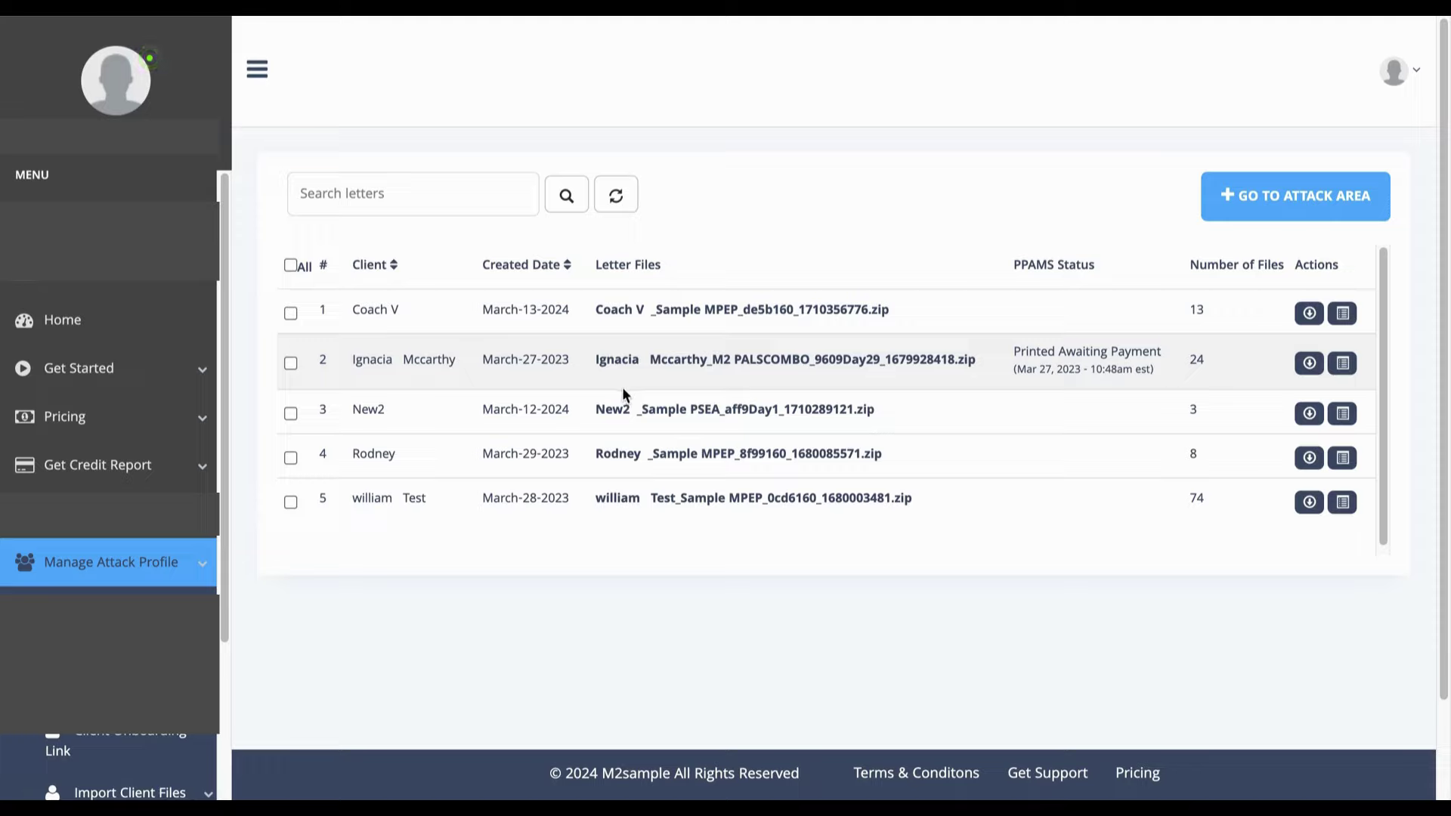
Step: Go to the attack area and select the client with the EPIC PRO Report 02/23/2023
click(1290, 197)
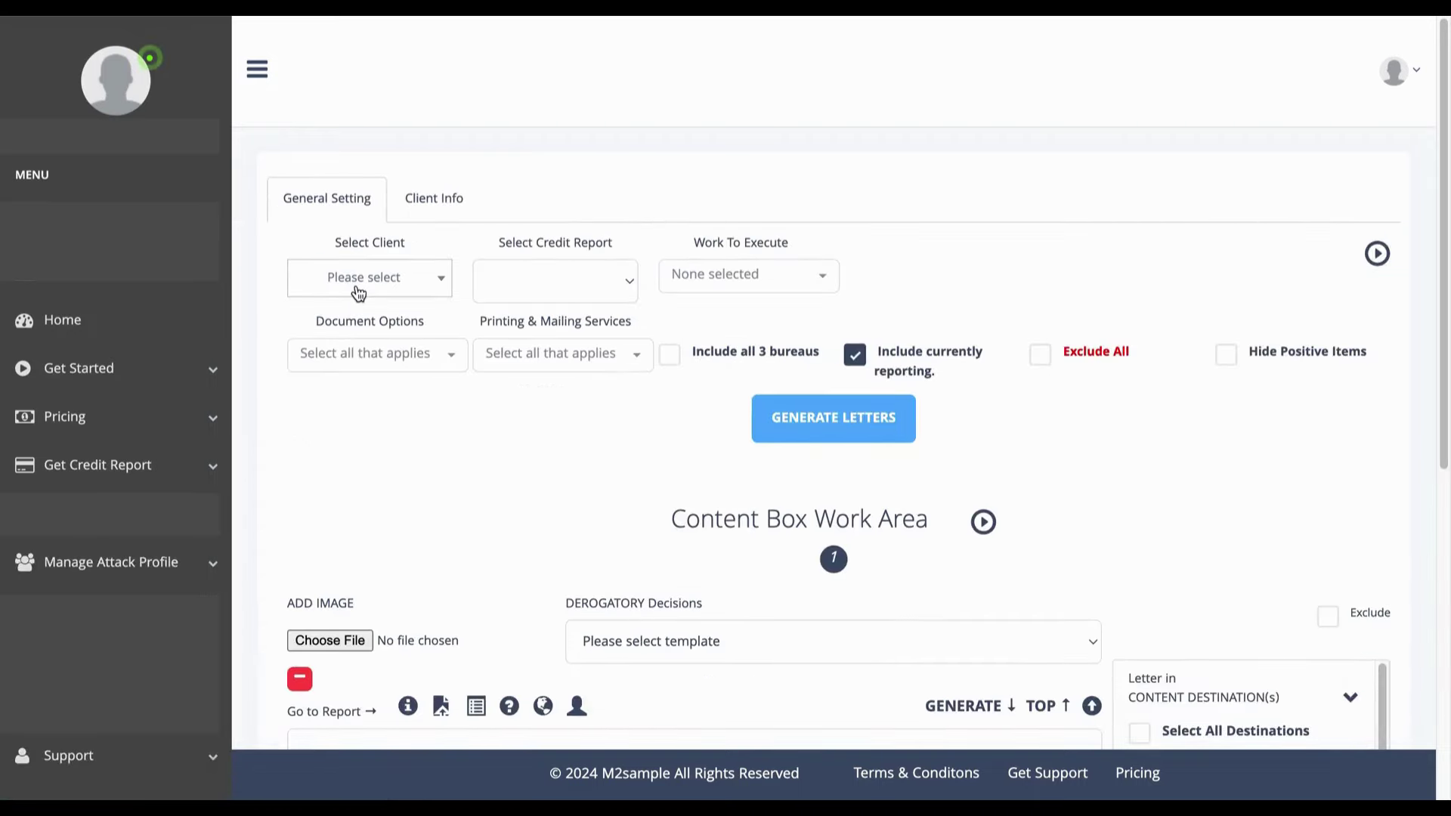
click(356, 288)
click(340, 378)
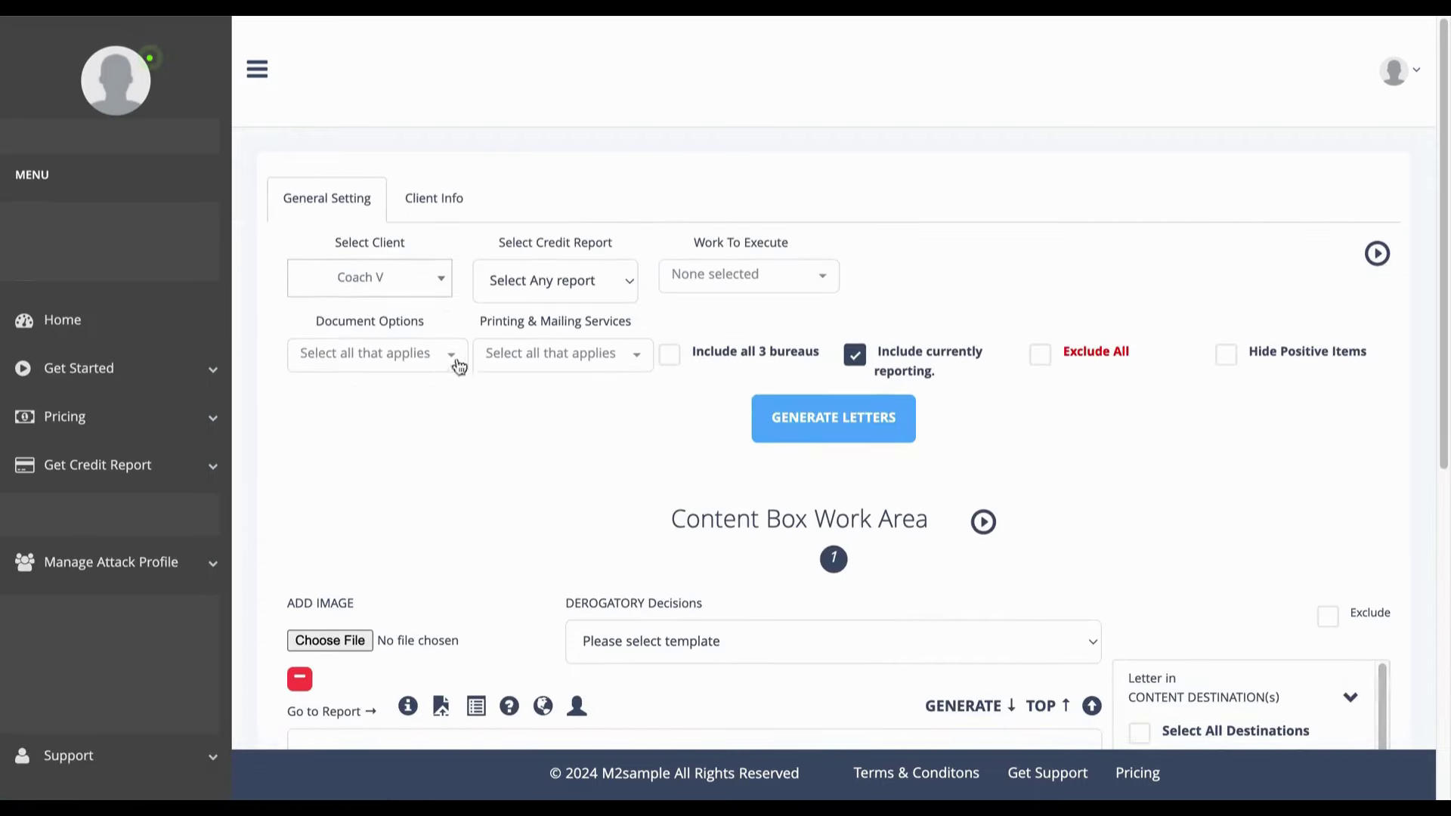
click(537, 290)
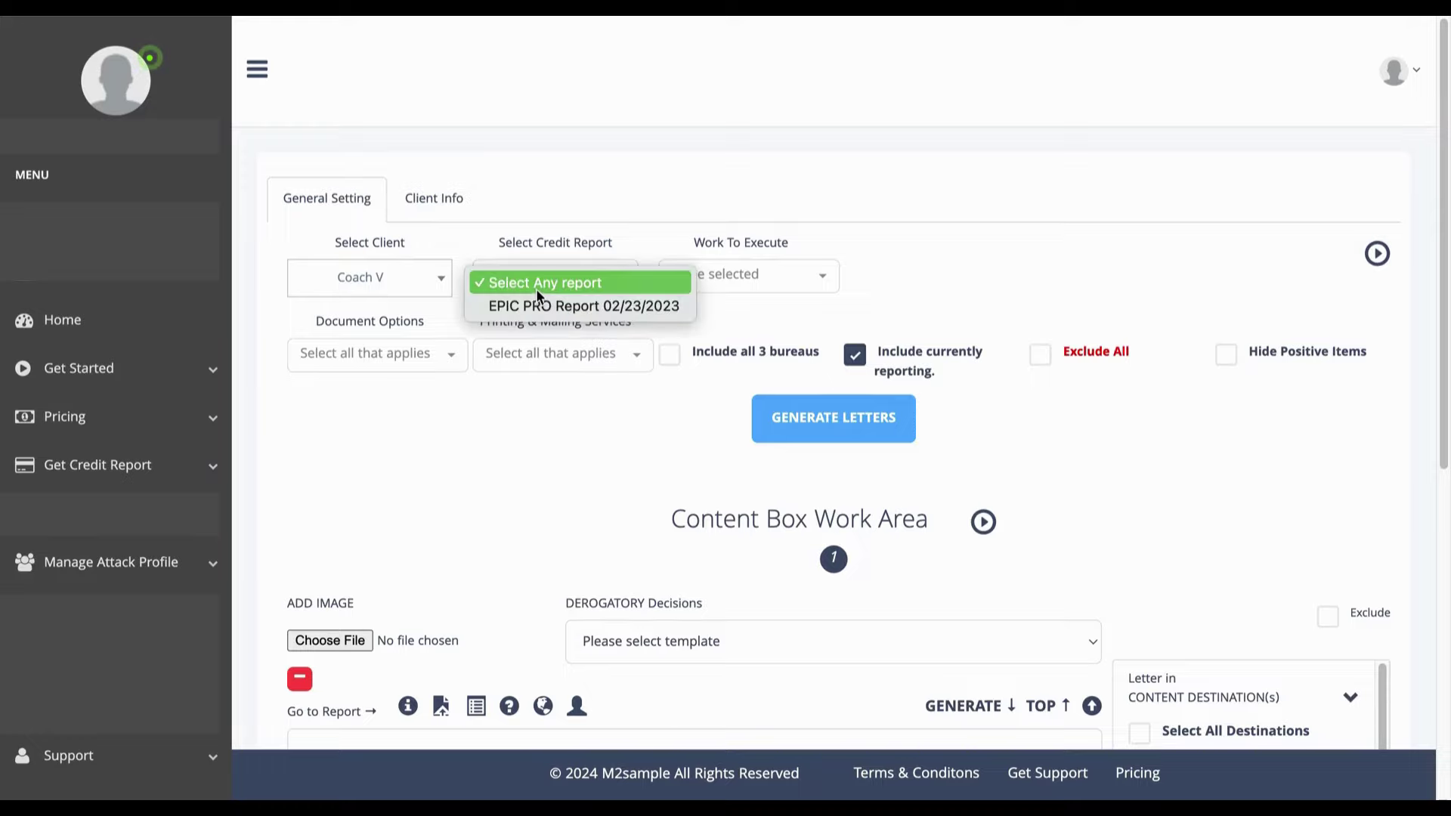
click(534, 306)
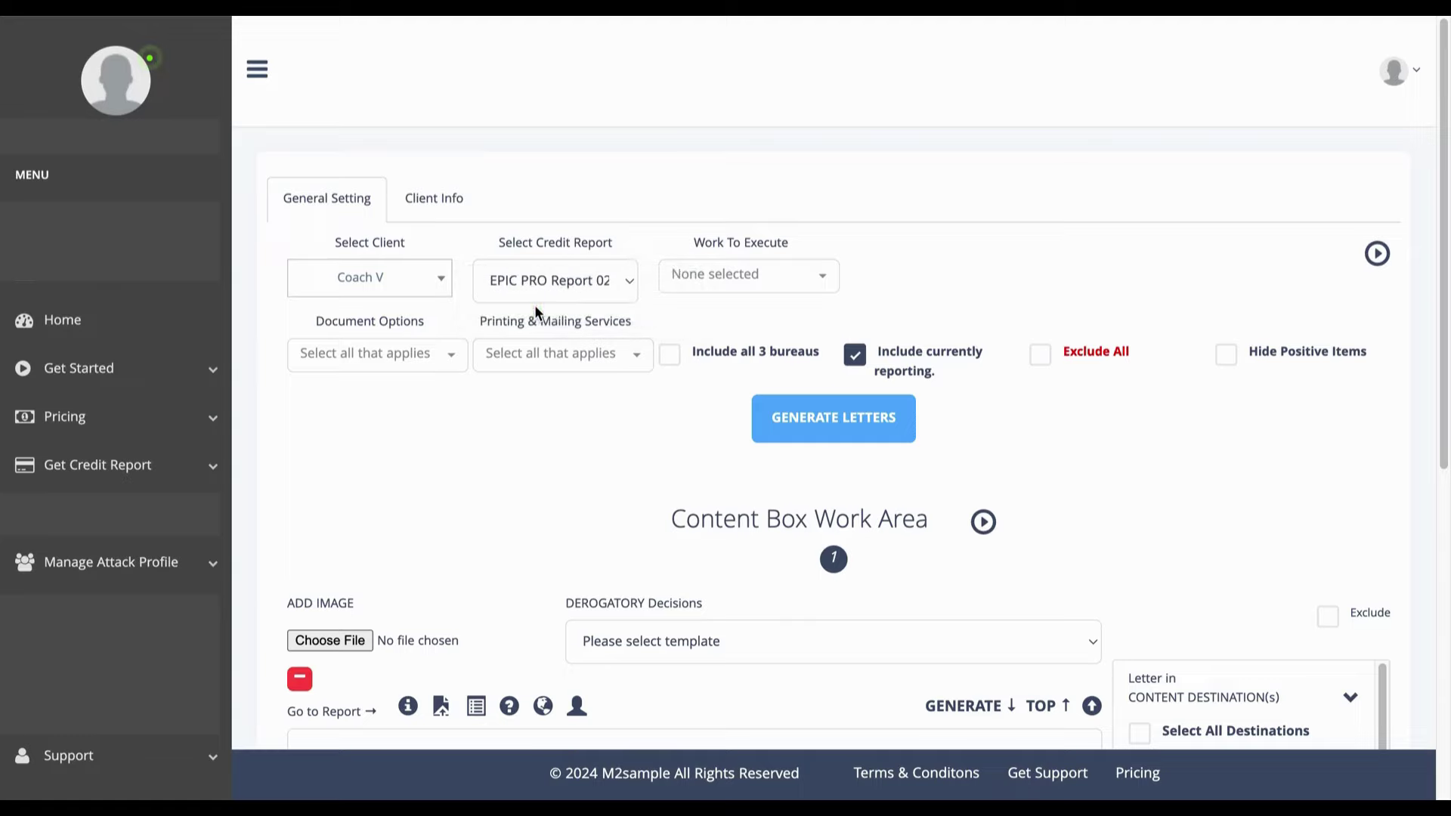
Step: Choose Sample MPEP as the work to execute and Sample MPEP1 as the attack number
click(714, 284)
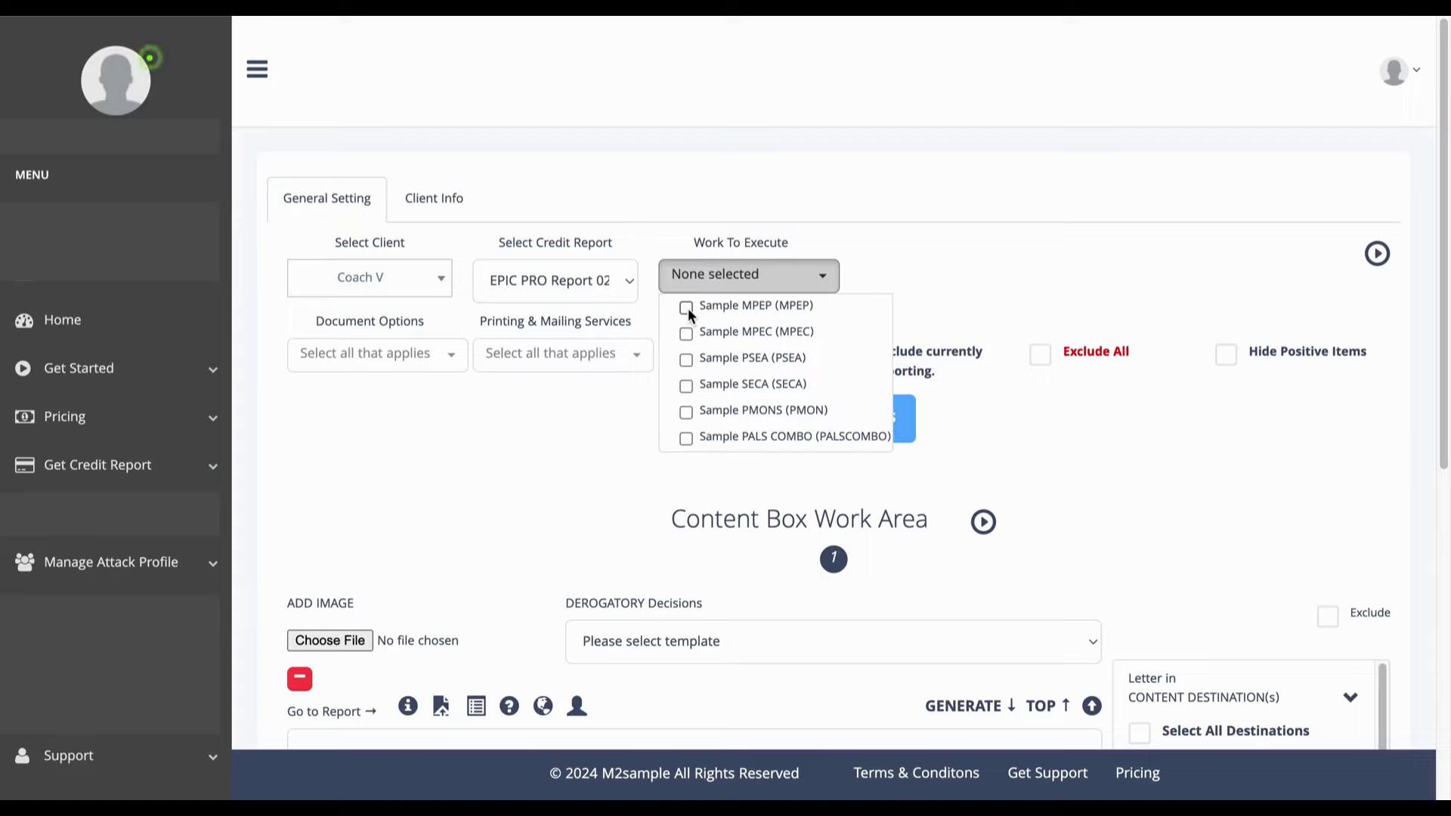
click(687, 307)
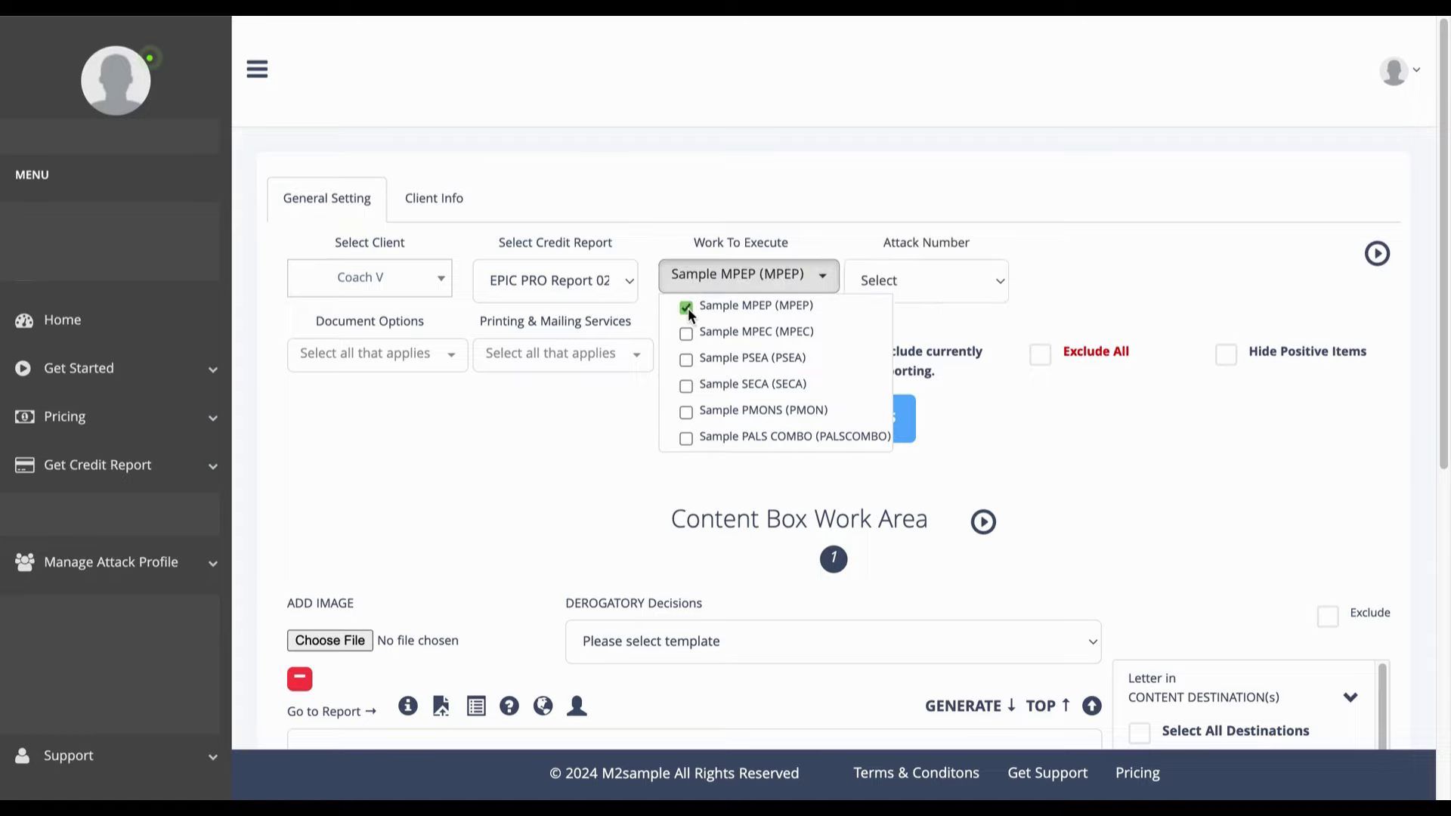
click(921, 283)
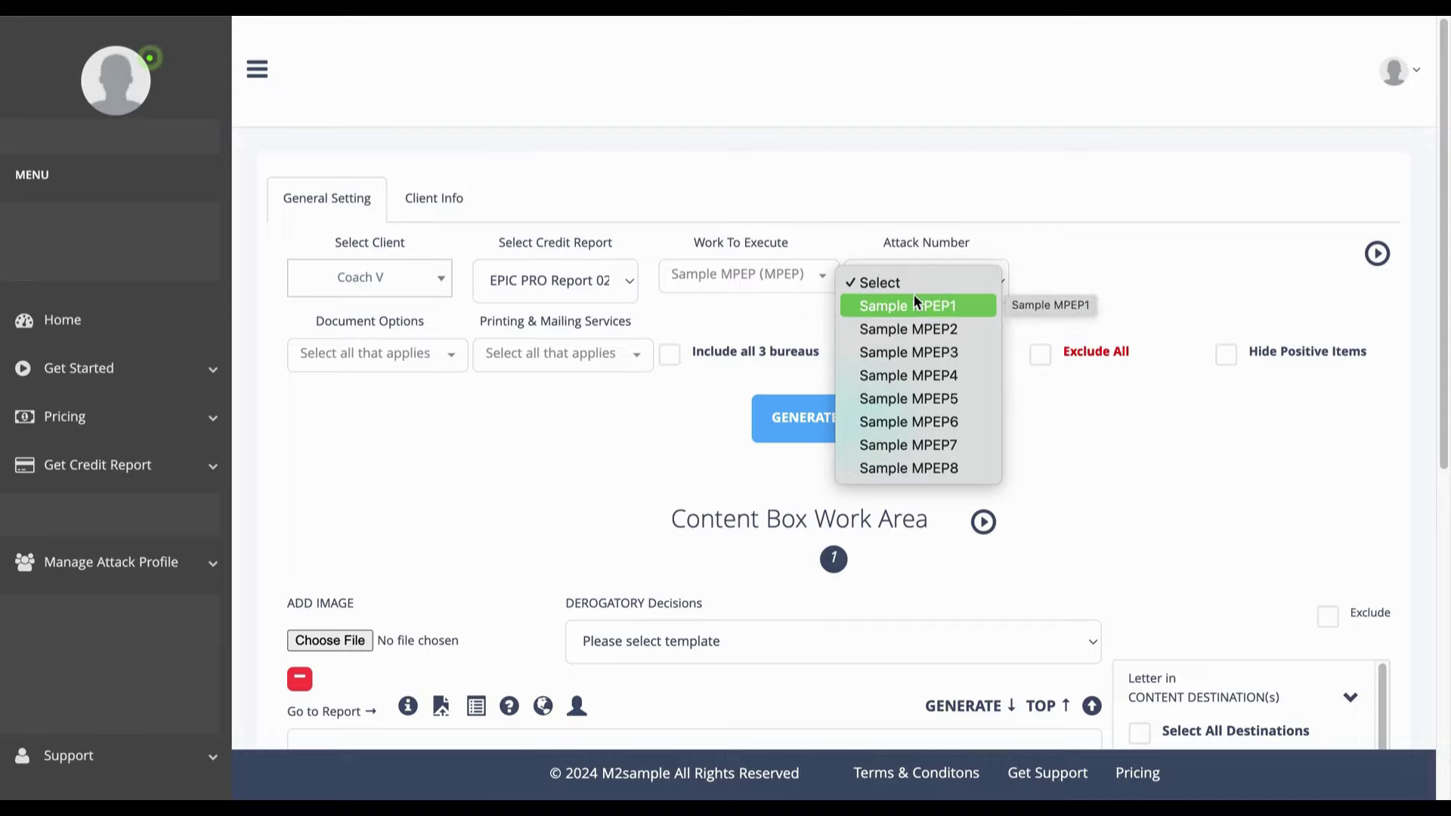
click(912, 303)
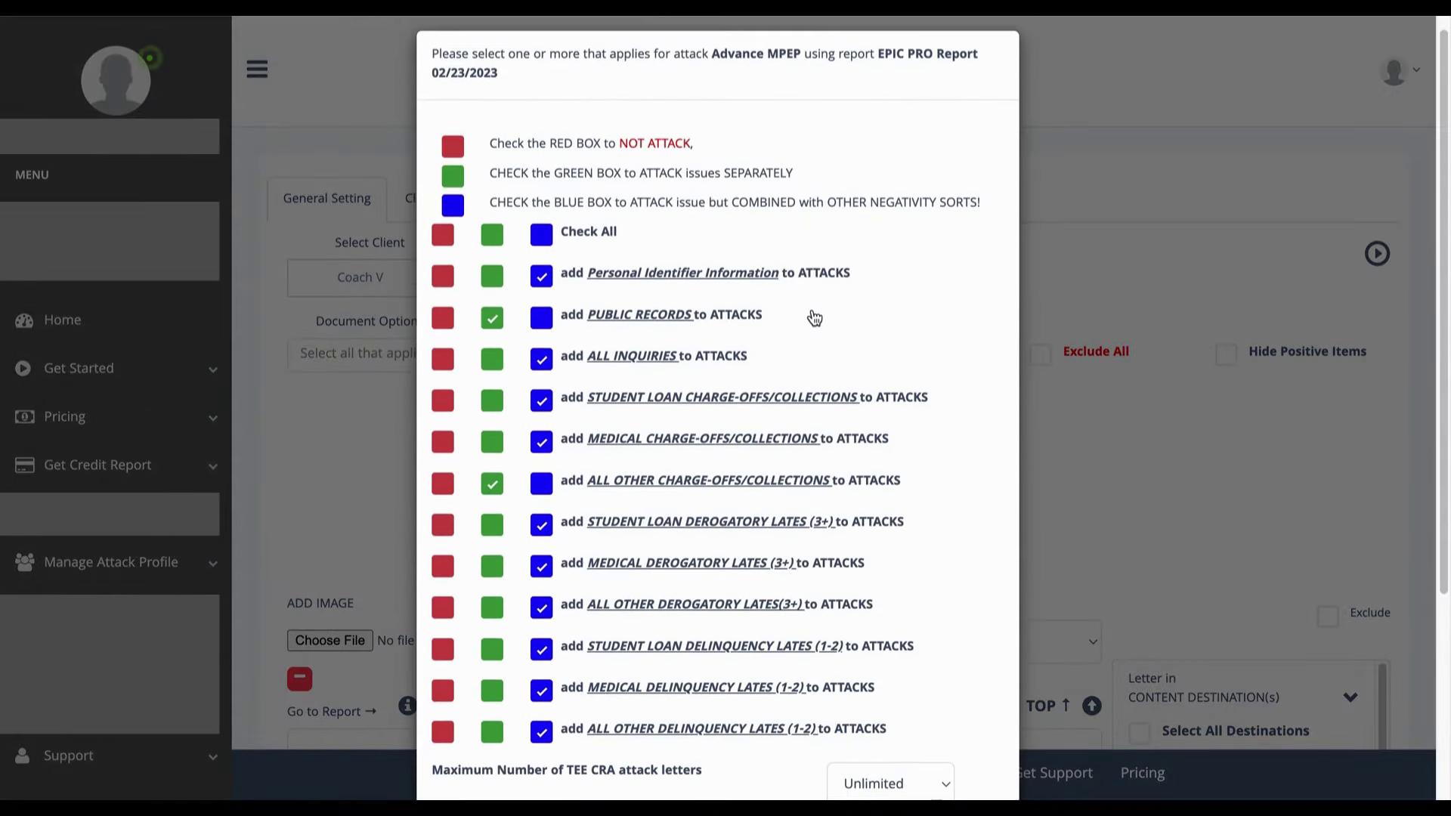
scroll(812, 314, down, 3)
scroll(814, 316, down, 1)
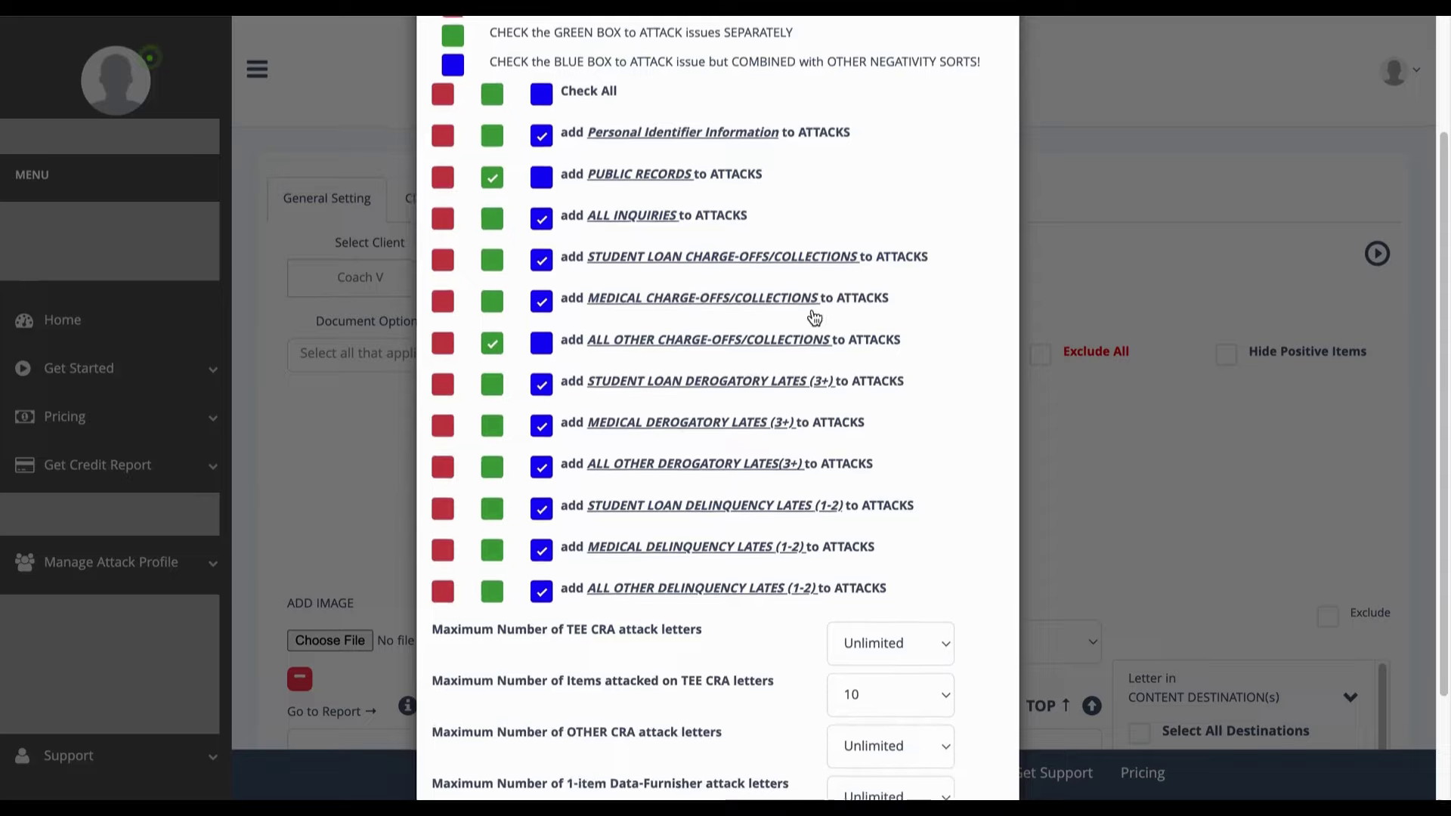
scroll(814, 316, up, 1)
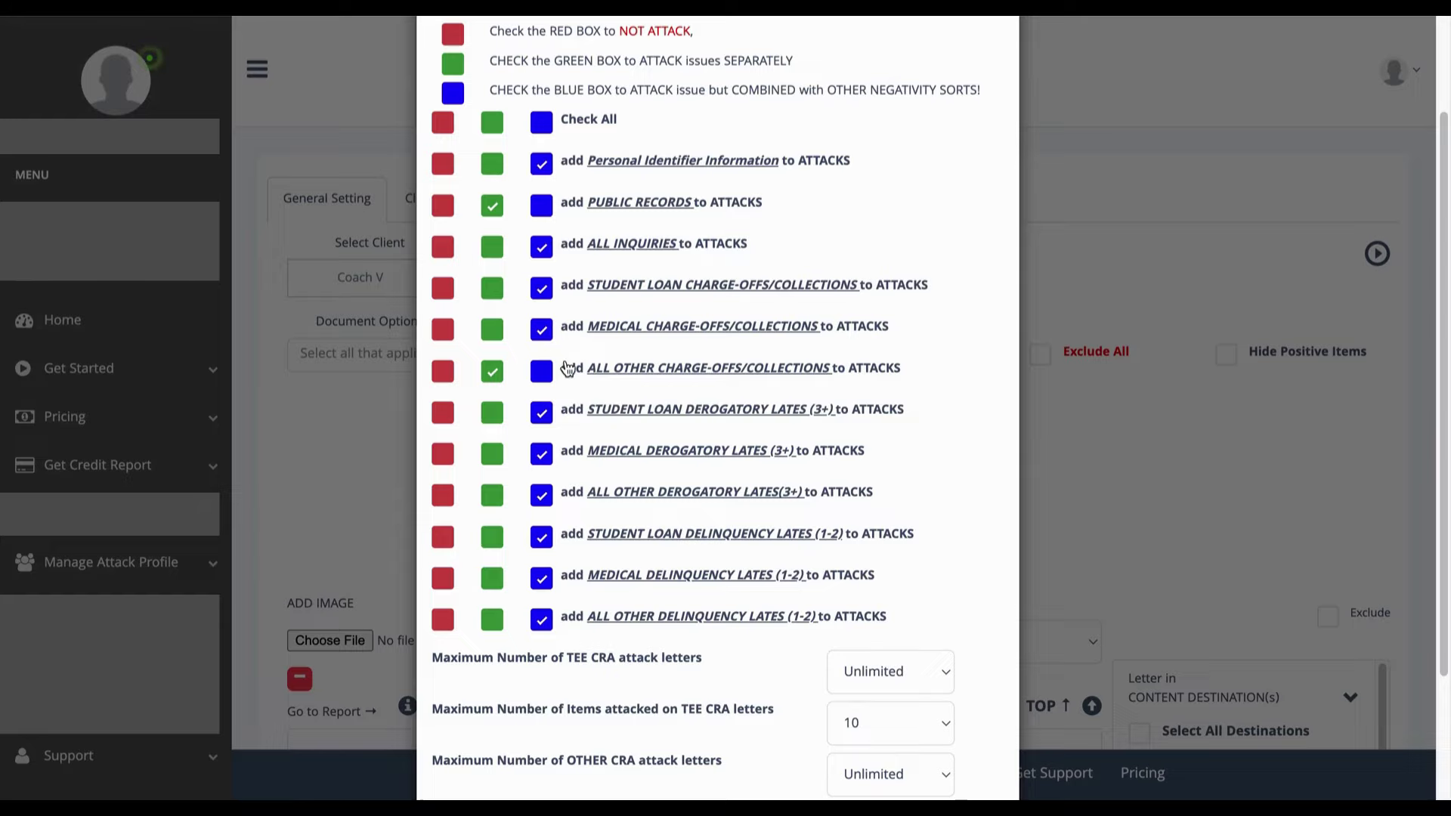
scroll(689, 463, down, 3)
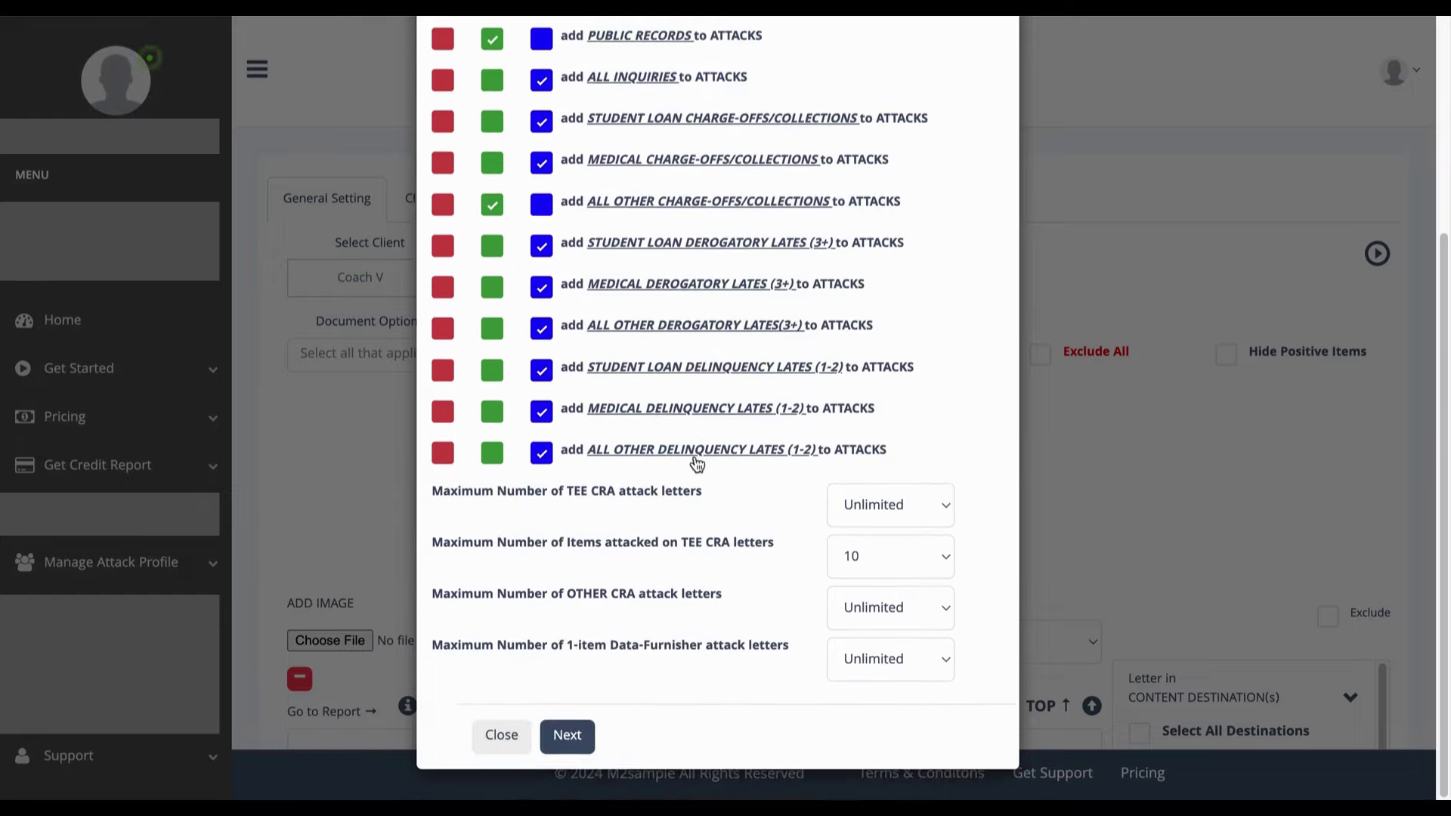
Step: Limit TEE CRA letters to 10, keep the other letter limits at Default, and start the analysis
click(871, 503)
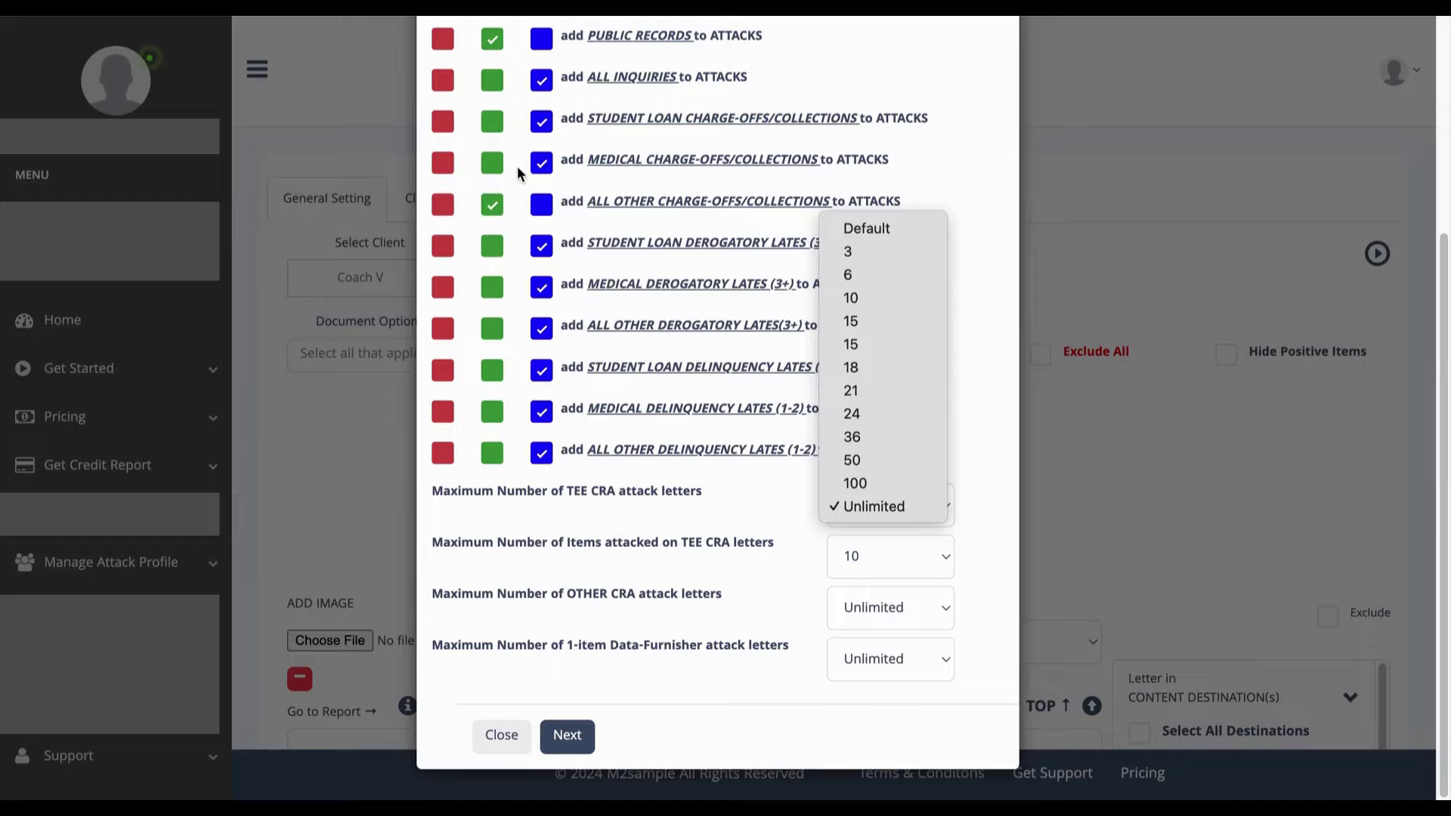
click(850, 299)
click(896, 557)
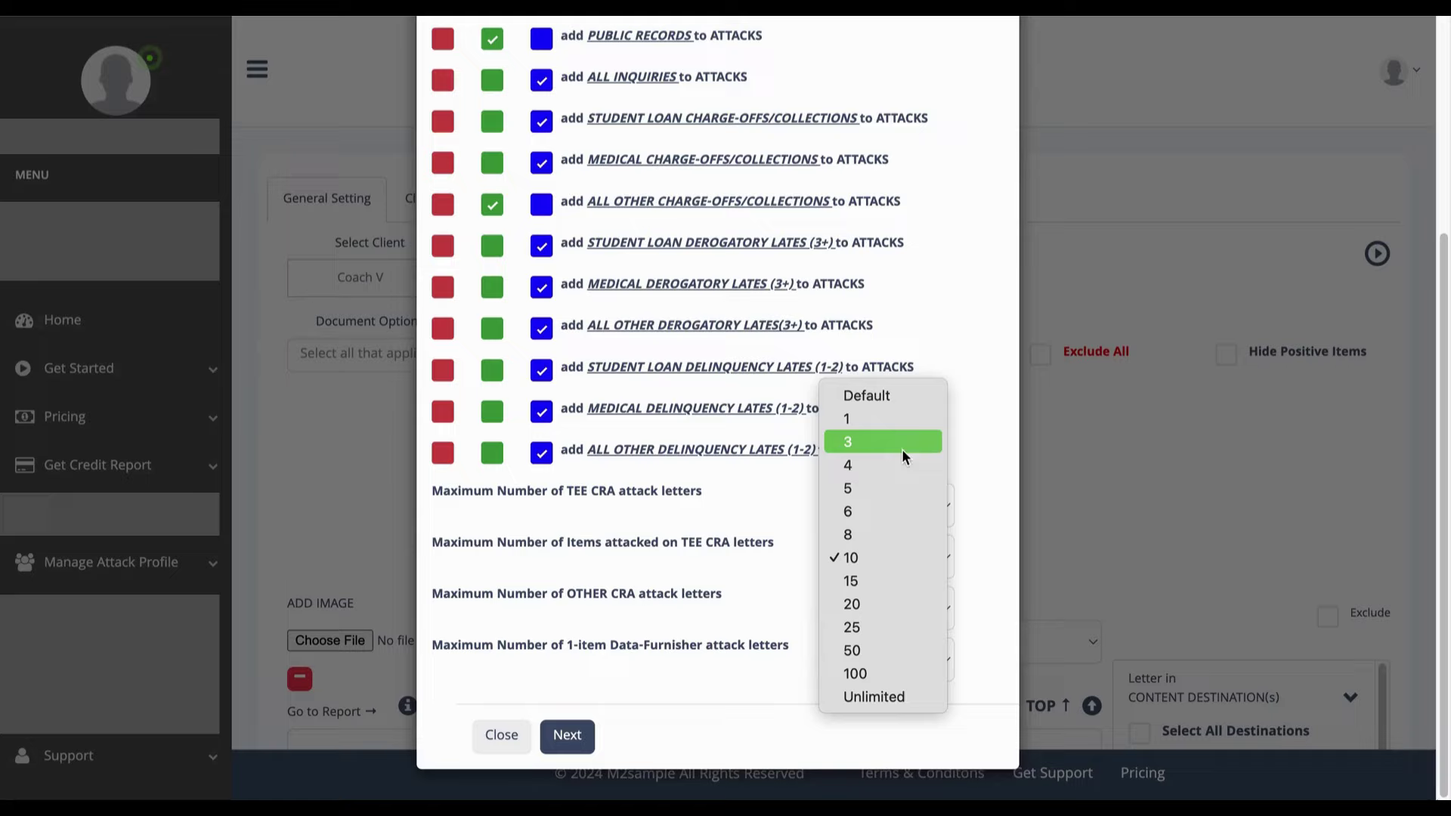
key(Escape)
click(878, 614)
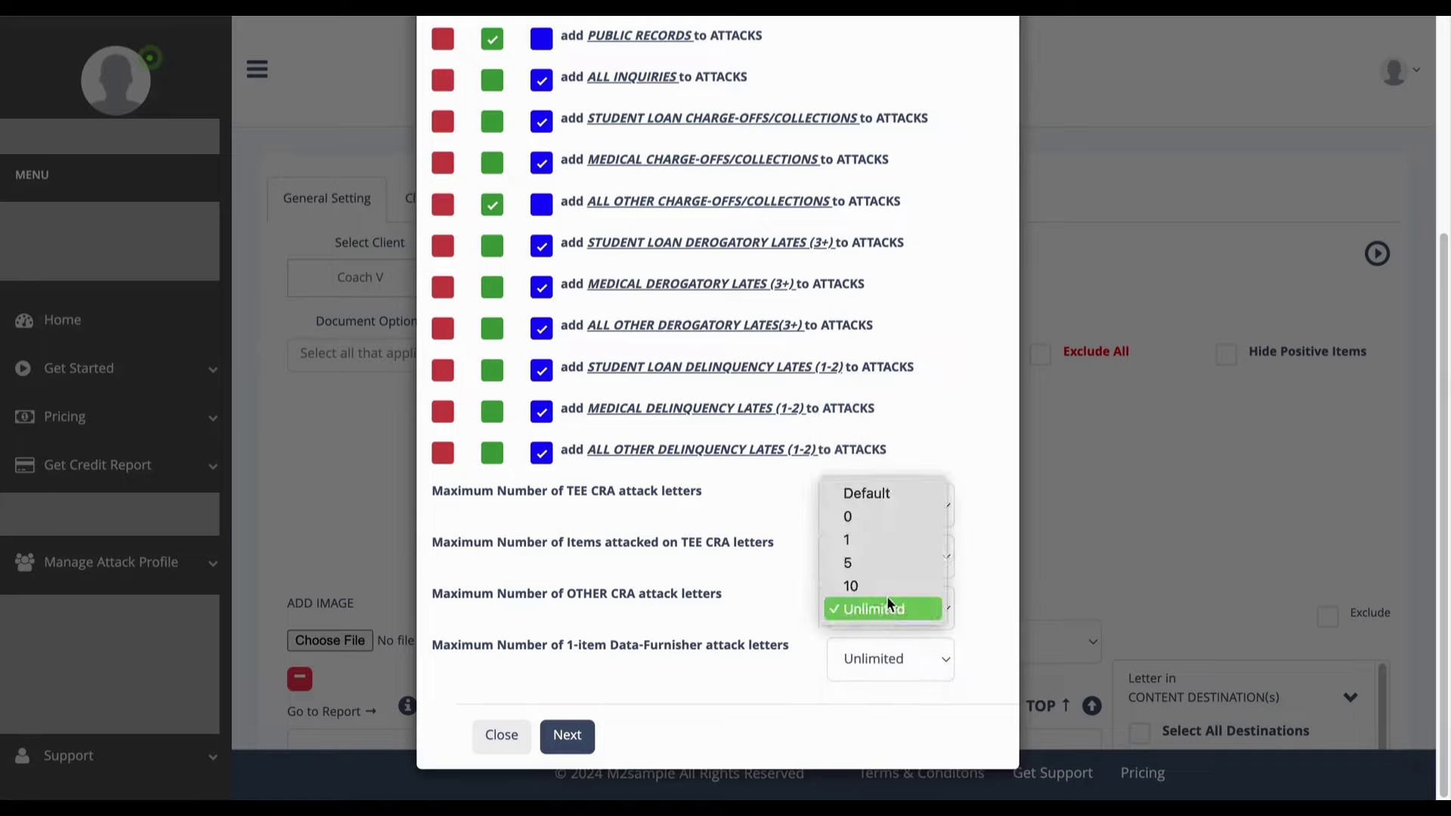
key(Escape)
click(867, 655)
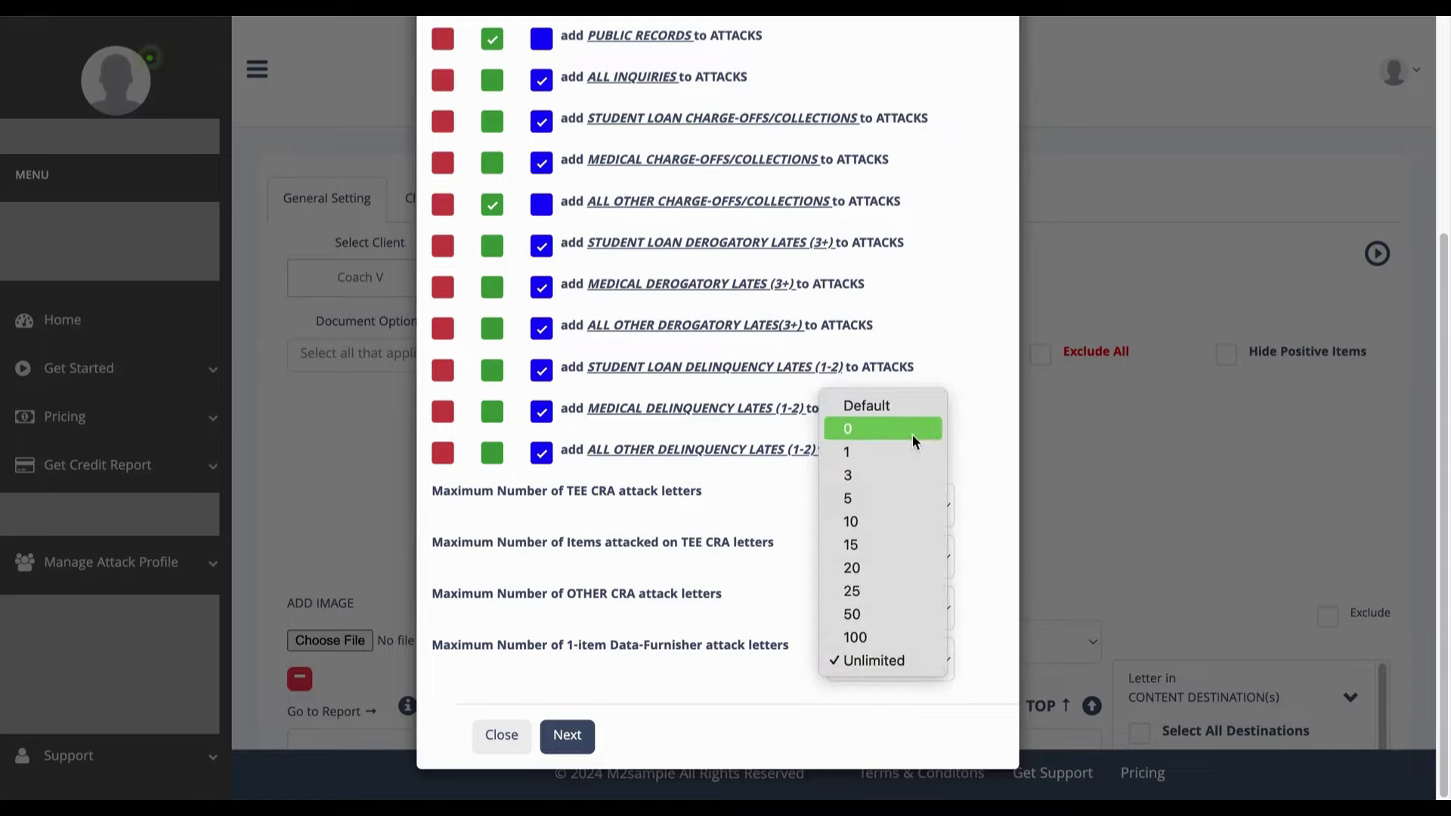
click(914, 407)
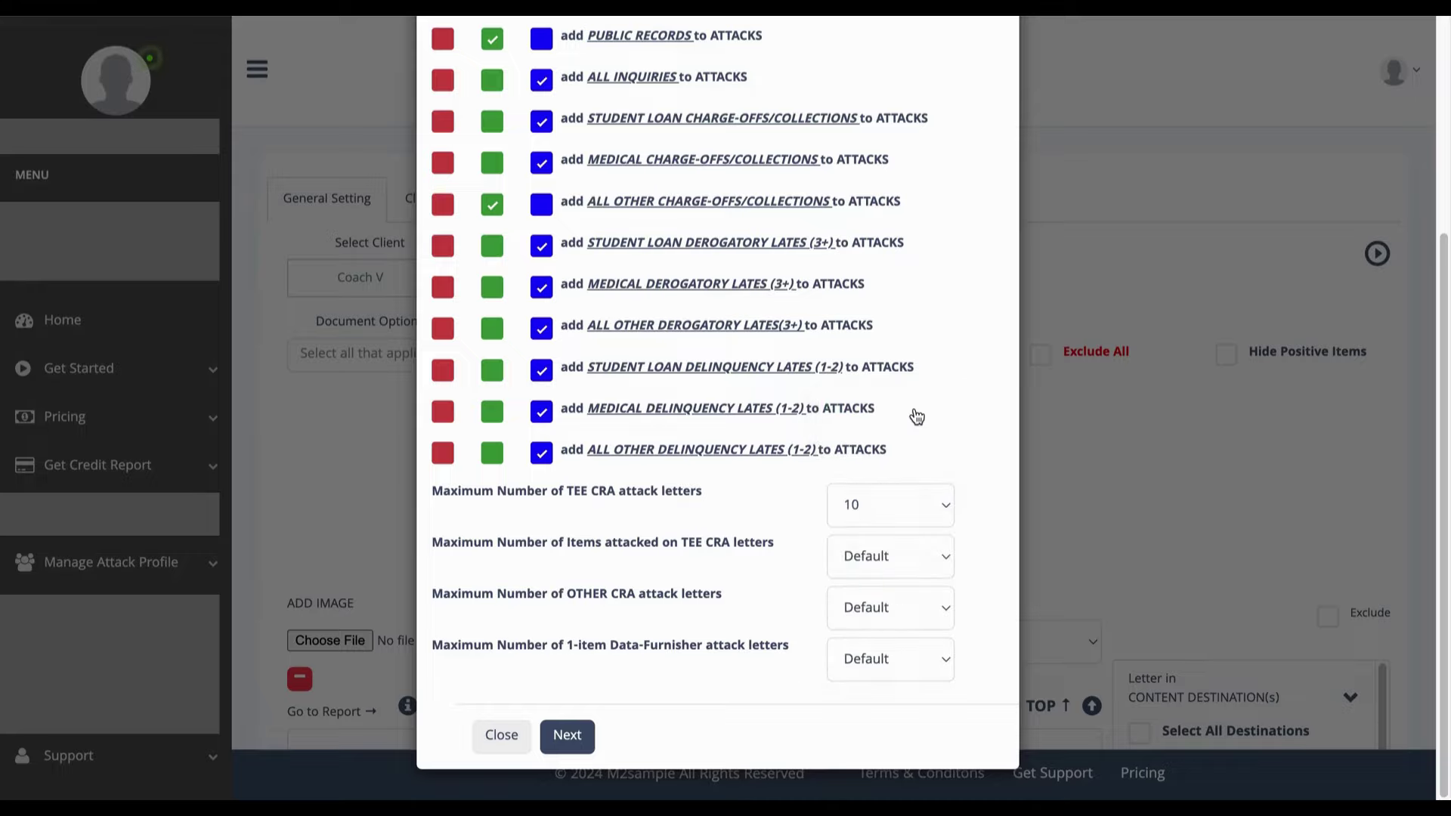
click(570, 740)
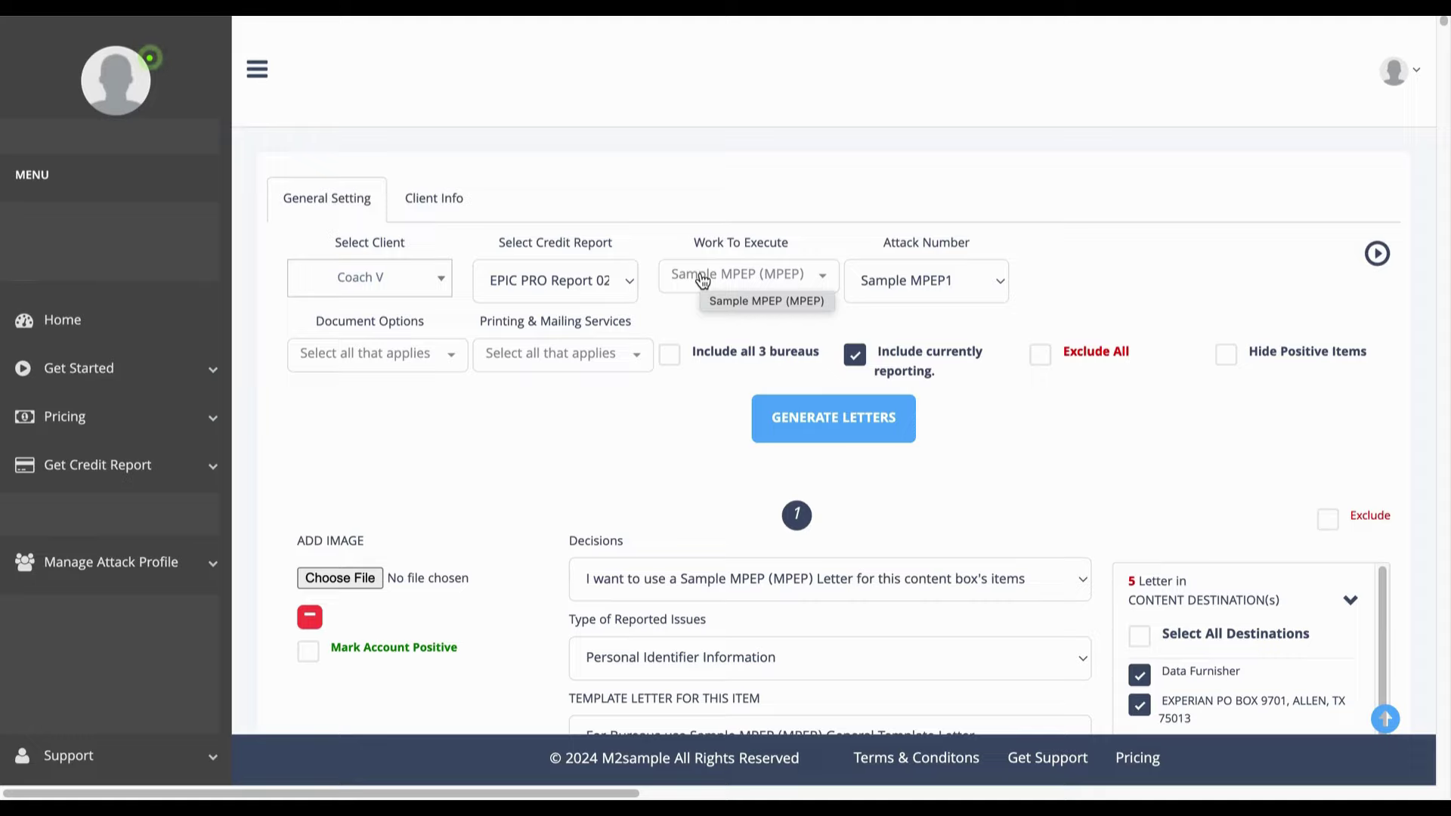
Step: Add the BADI team PPPAMS Providers mailing service and dismiss the PPAMS info window
click(560, 353)
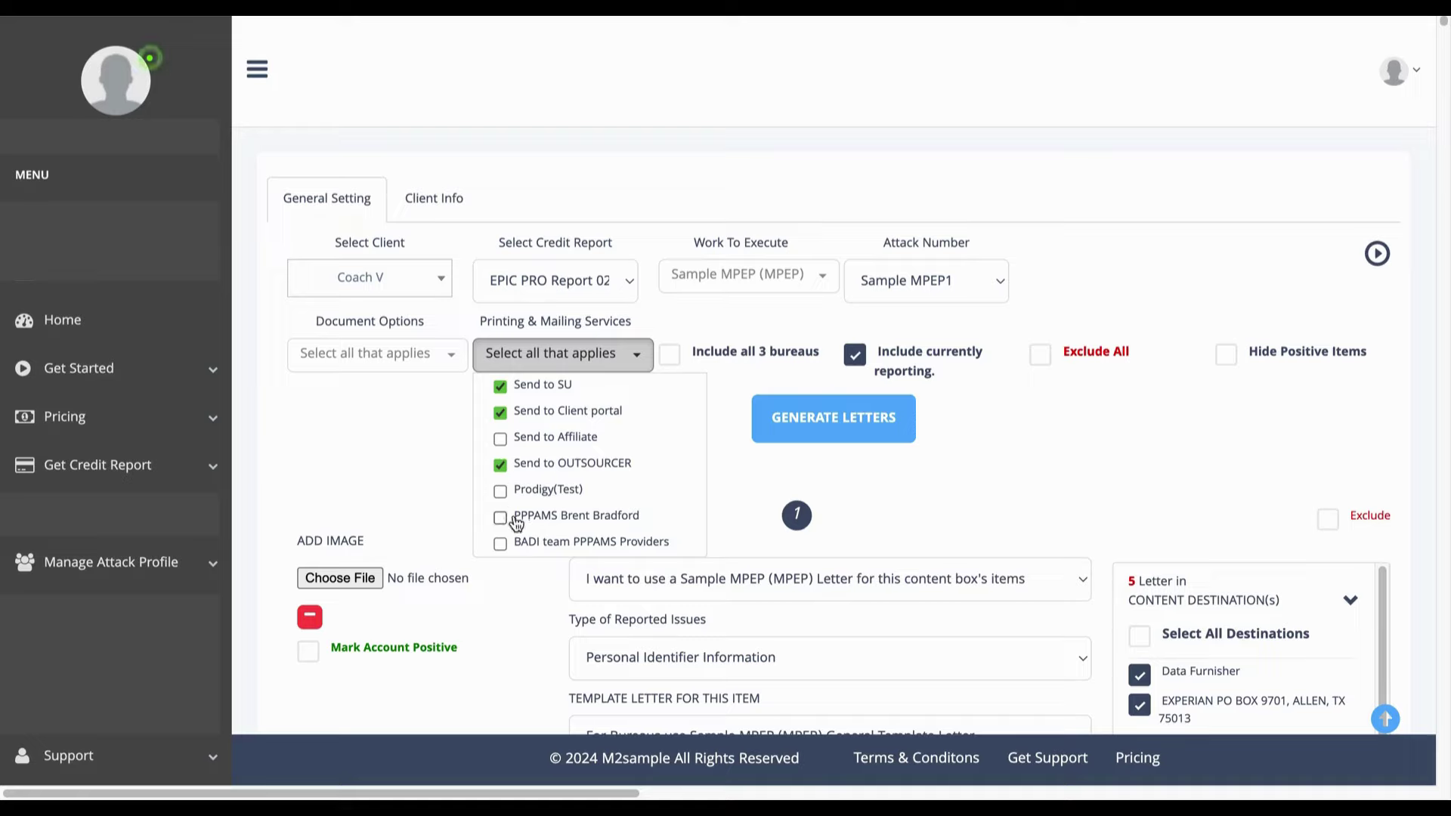
click(552, 541)
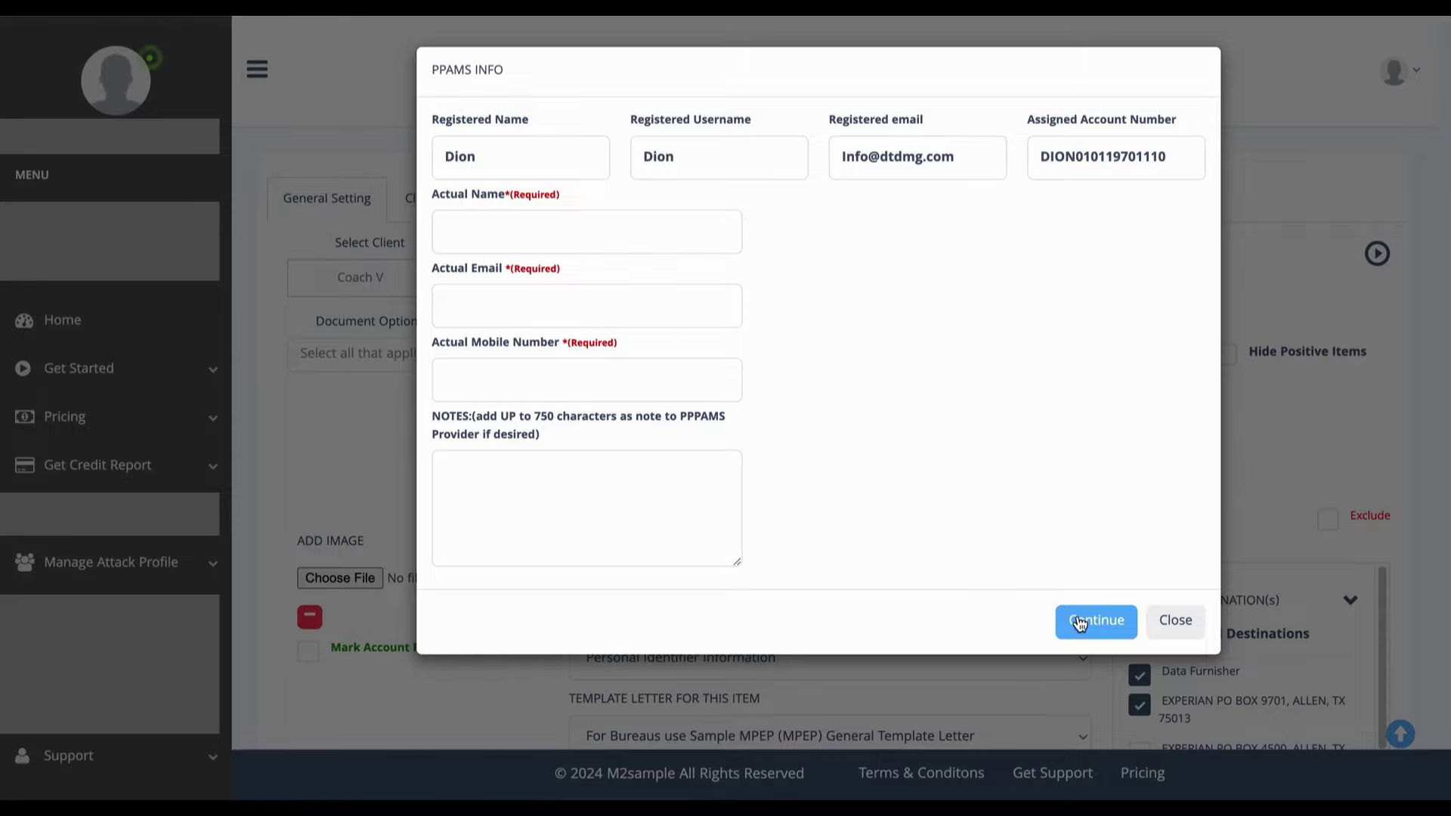
click(1172, 616)
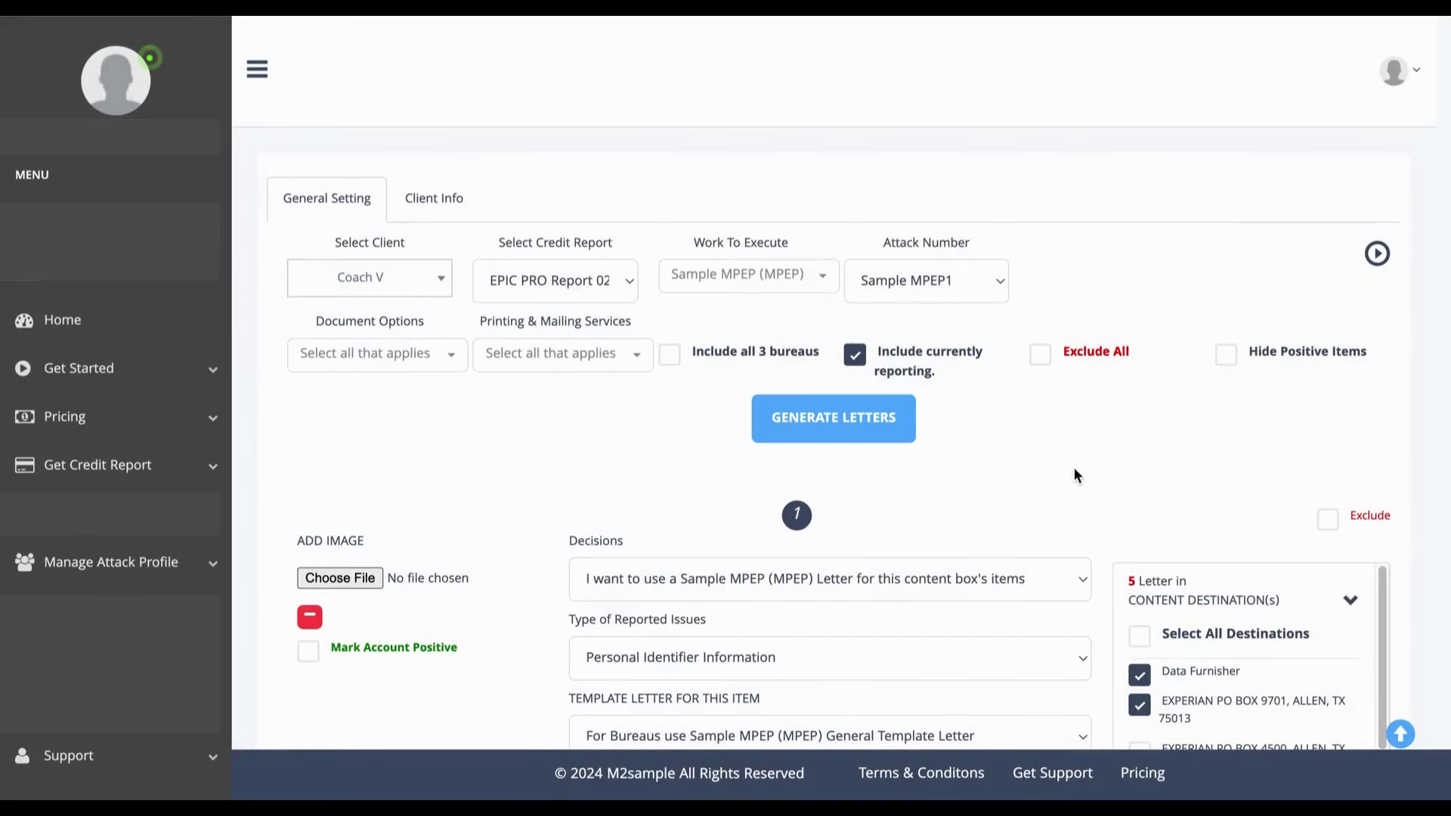
Step: Tick 'Include all 3 bureaus', replacing the currently-reporting-only option, and move down to the templates
click(672, 357)
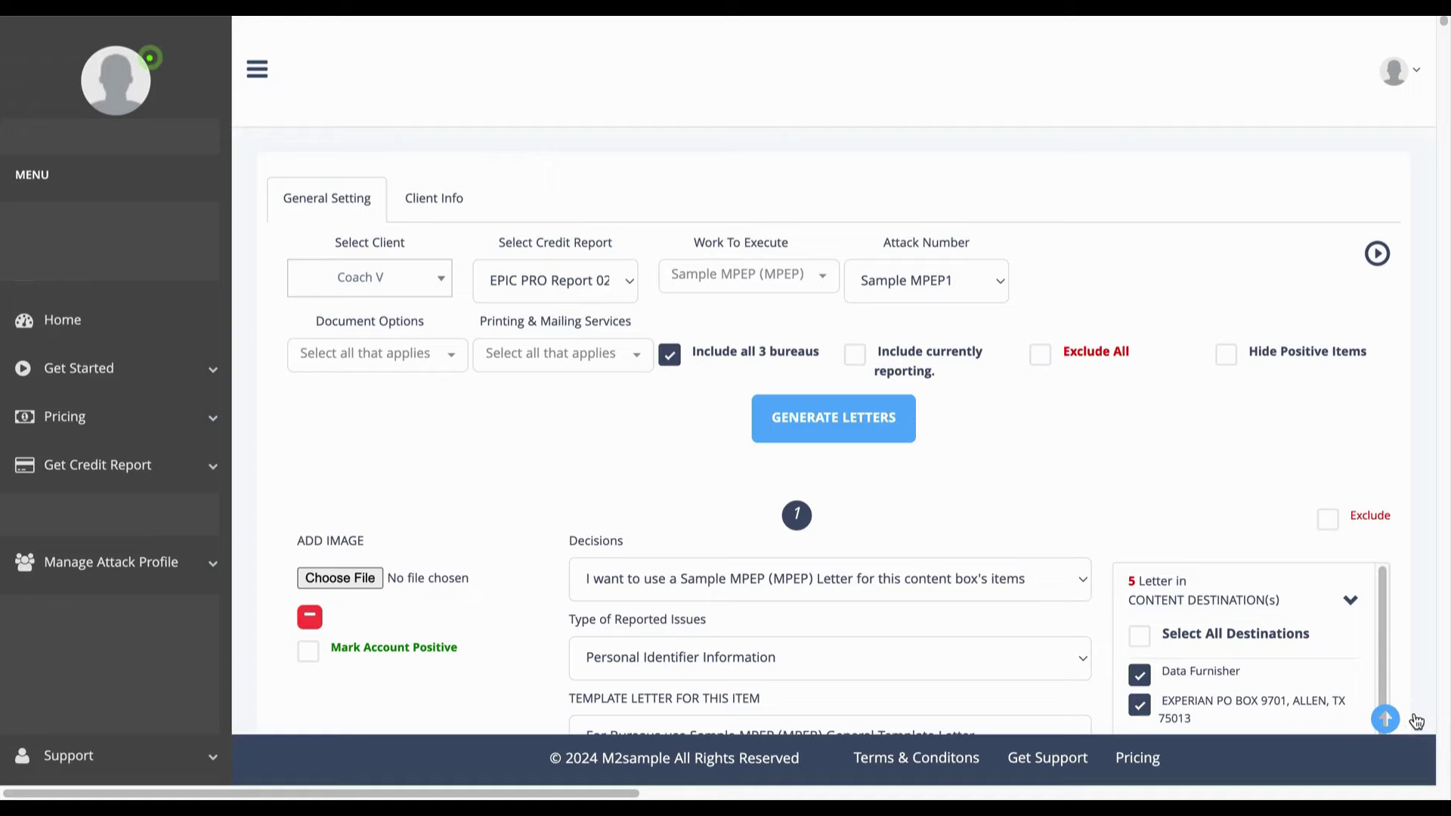
mouse_move(1391, 724)
scroll(1412, 702, down, 3)
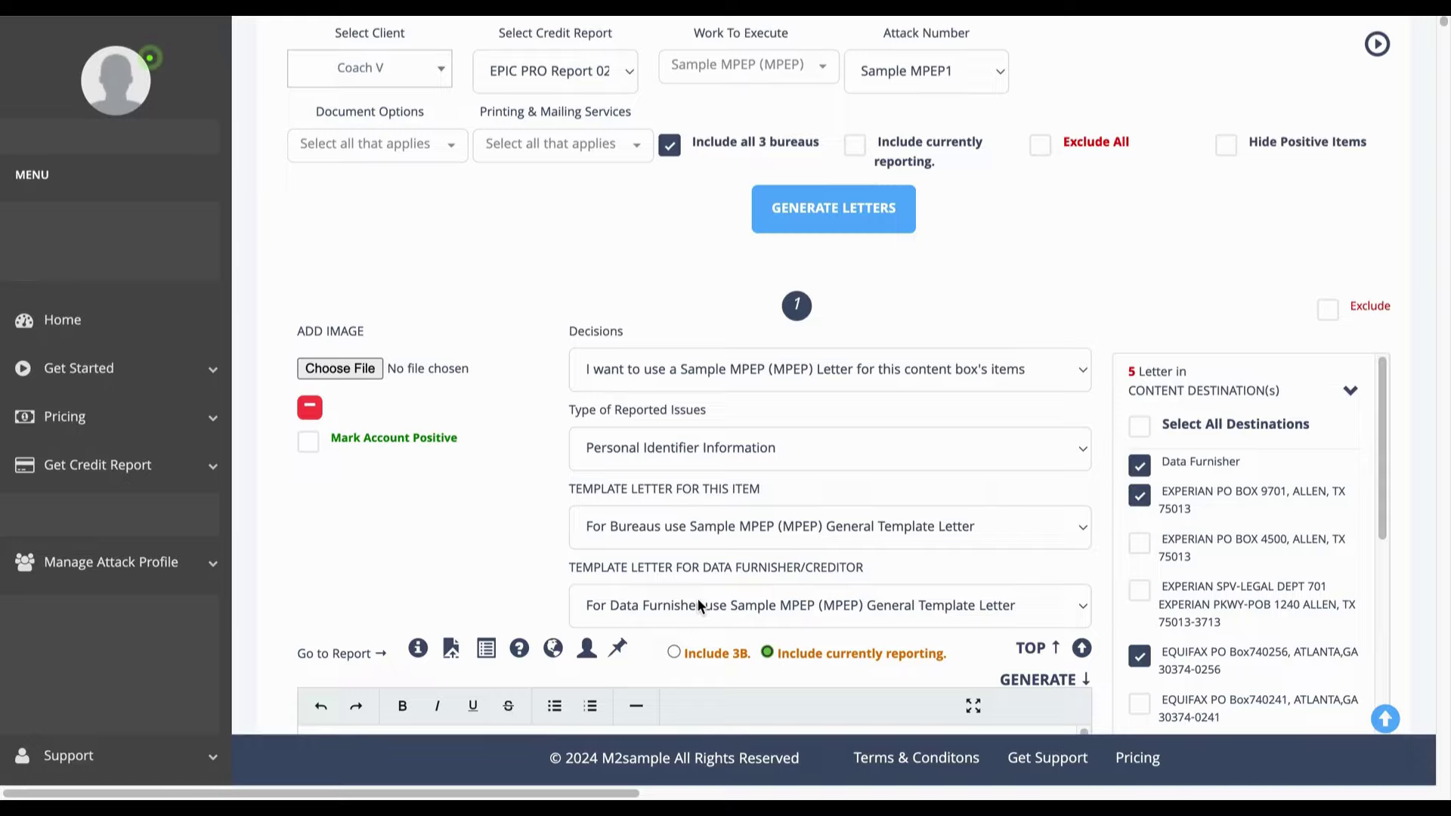
Step: Keep the Sample MPEP General Template for the data furnisher and jump to content box 61
click(701, 605)
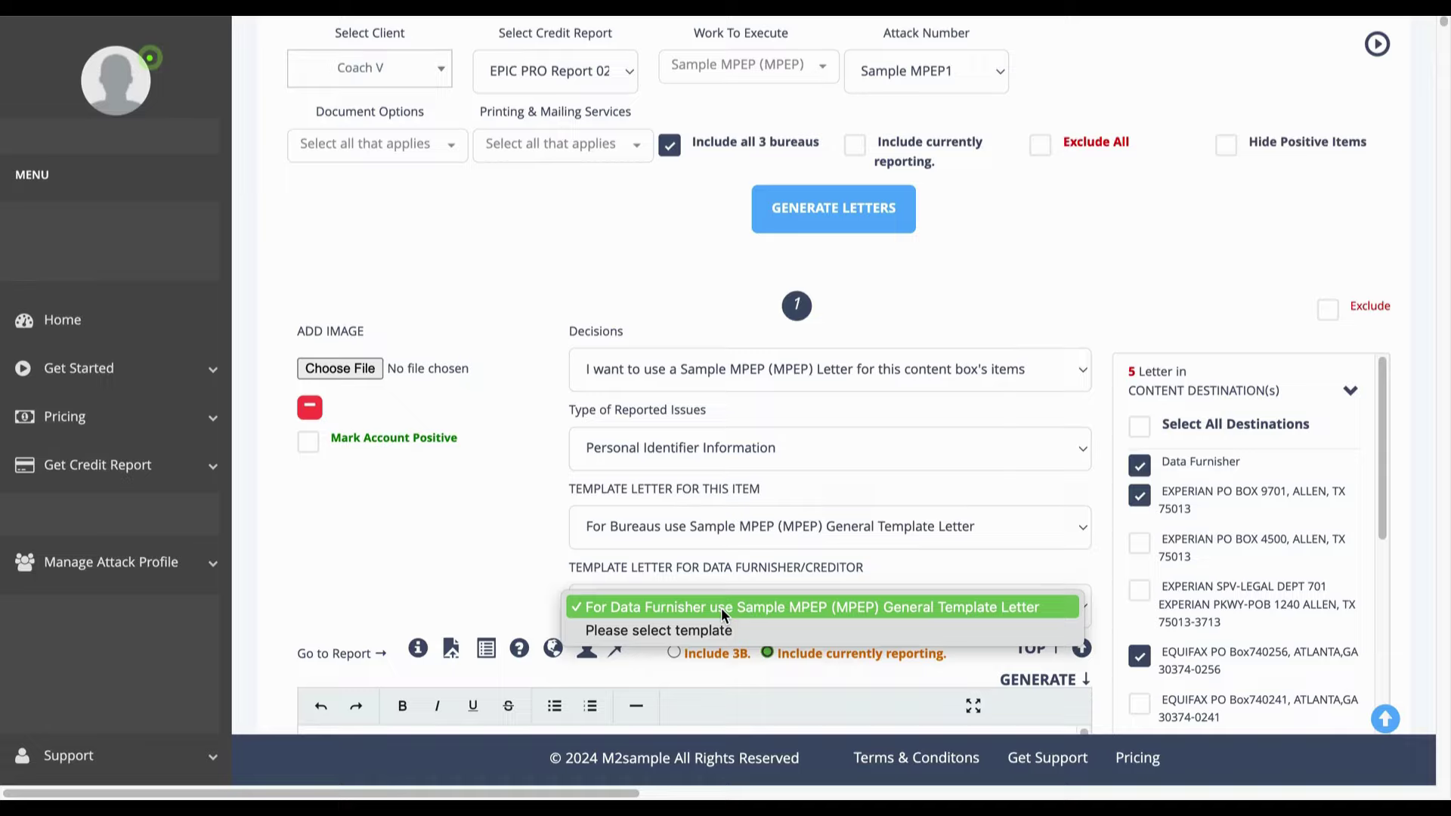
click(1390, 715)
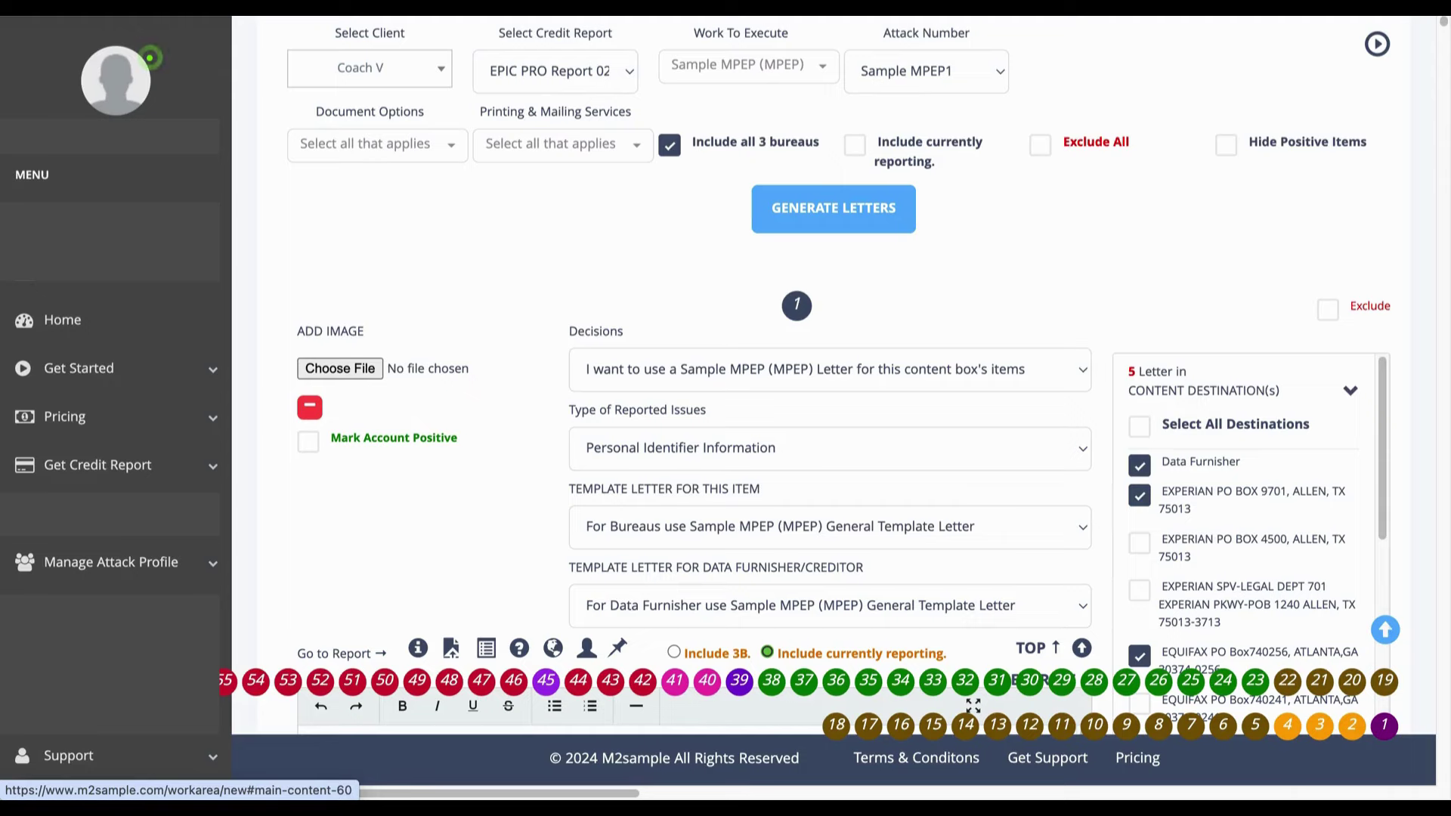
click(63, 681)
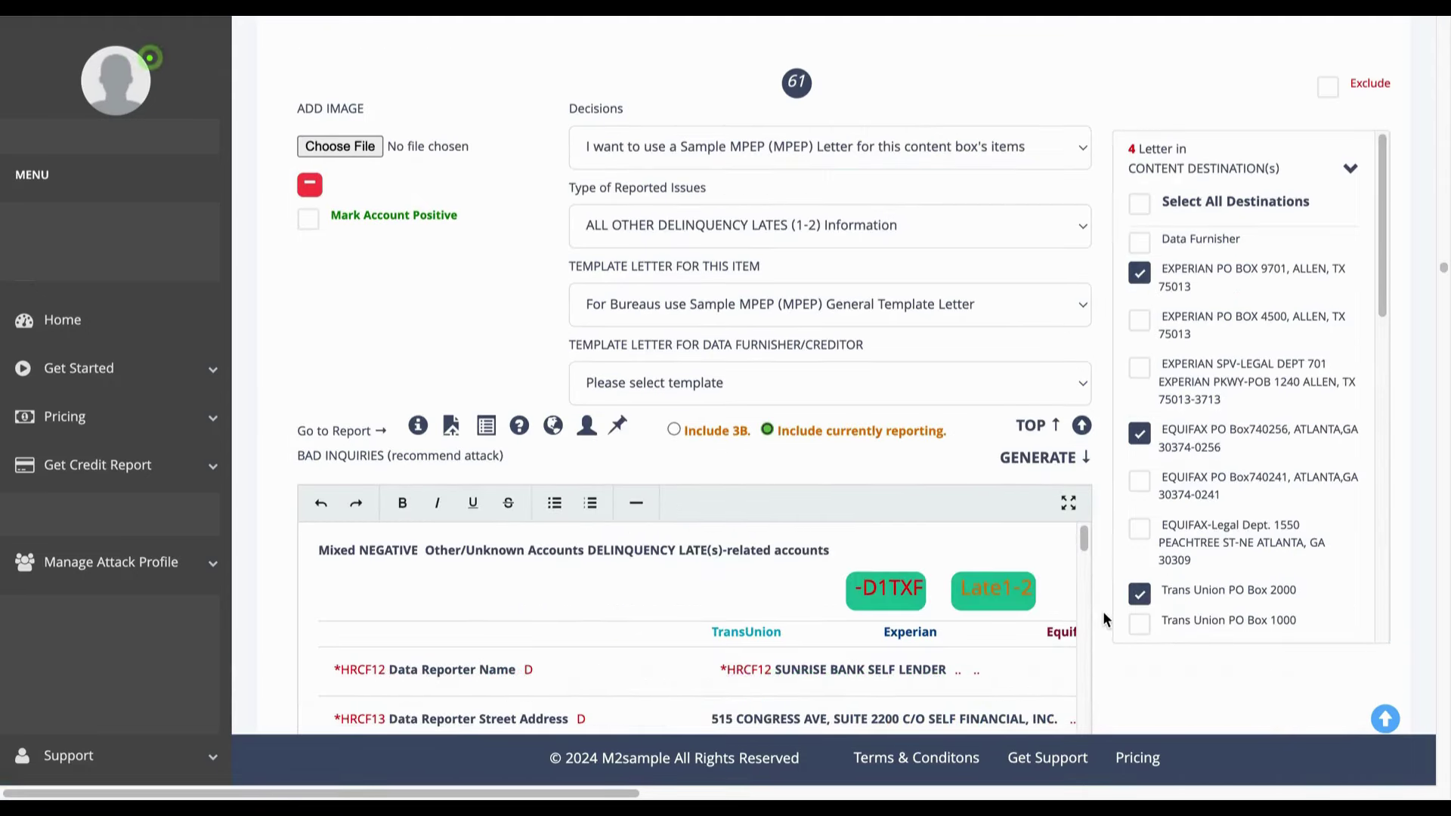
scroll(1104, 611, down, 6)
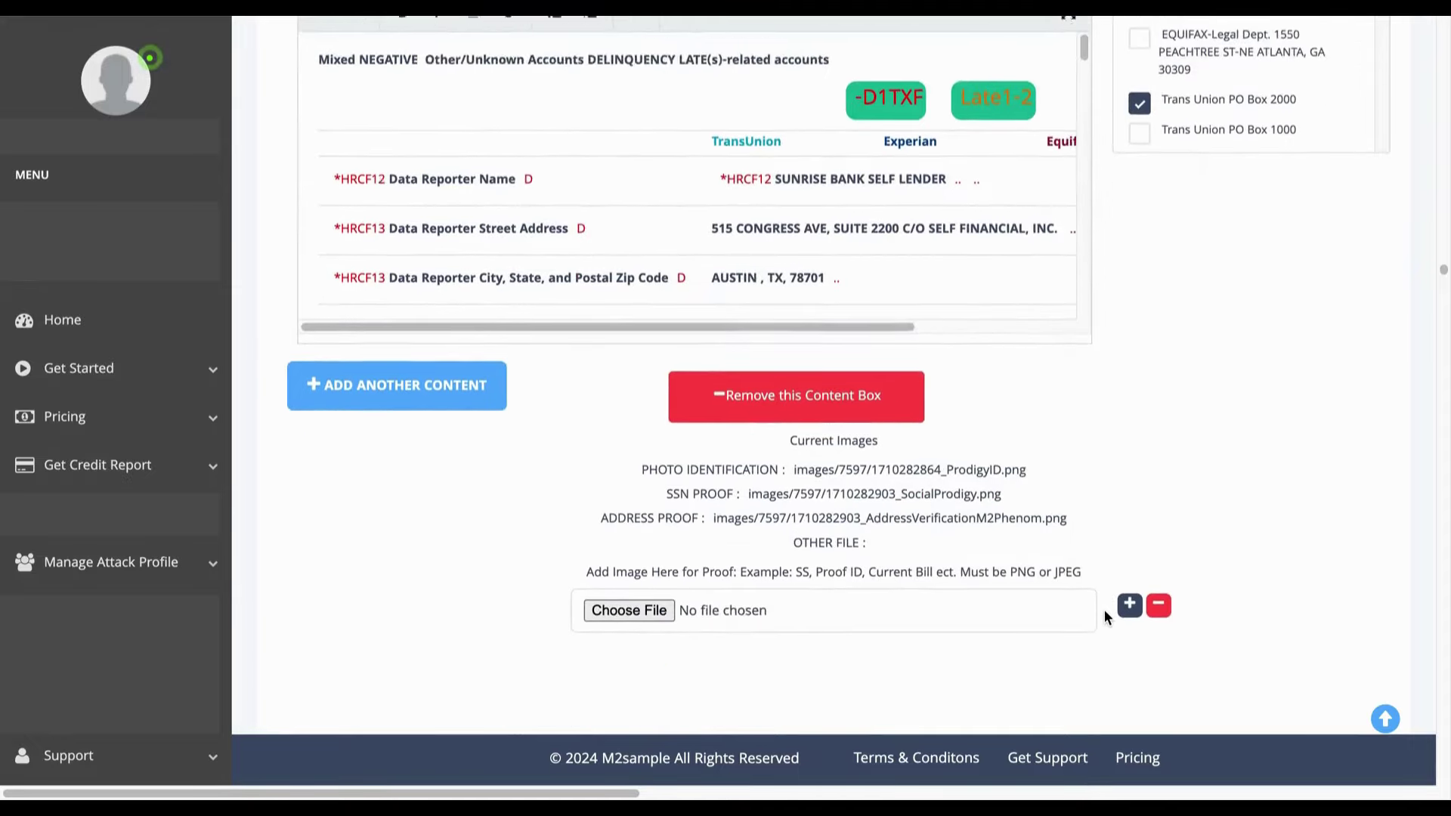
scroll(1105, 611, down, 1)
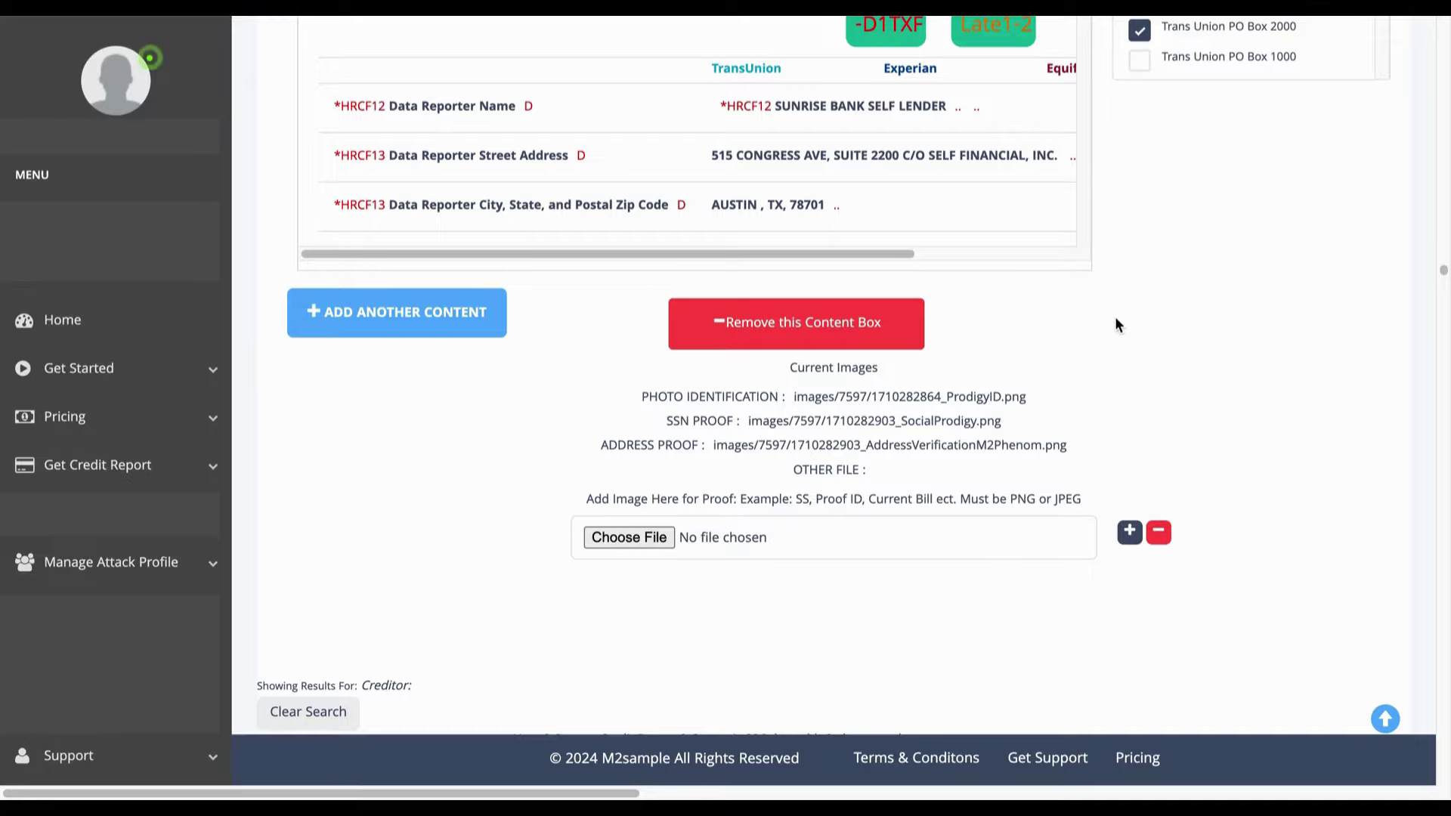
Step: Jump to bad inquiry box 21 and remove the CORELOGIC CREDCO LLC Experian inquiry box
scroll(1115, 323, up, 1)
mouse_move(1377, 704)
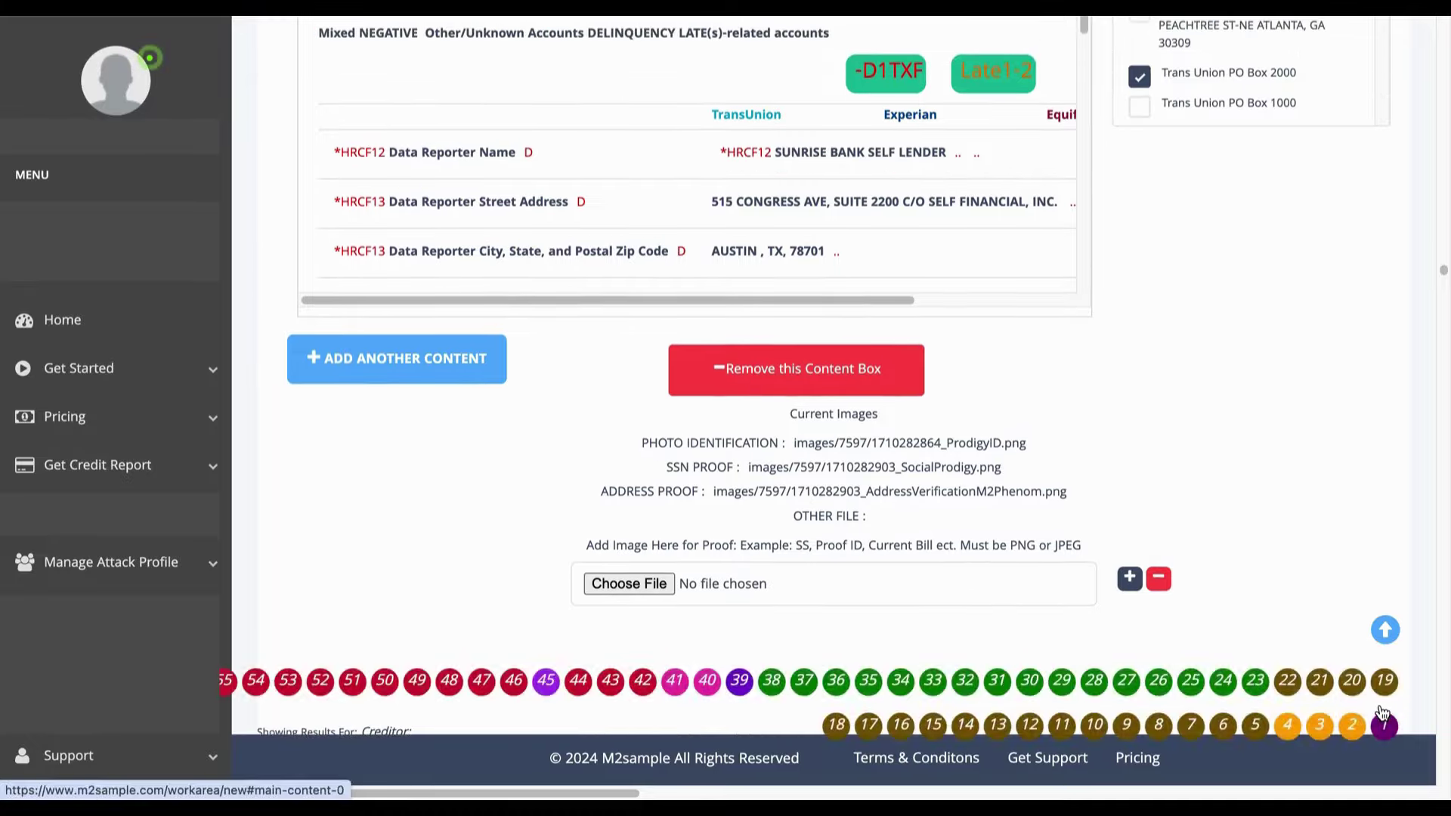
click(1323, 691)
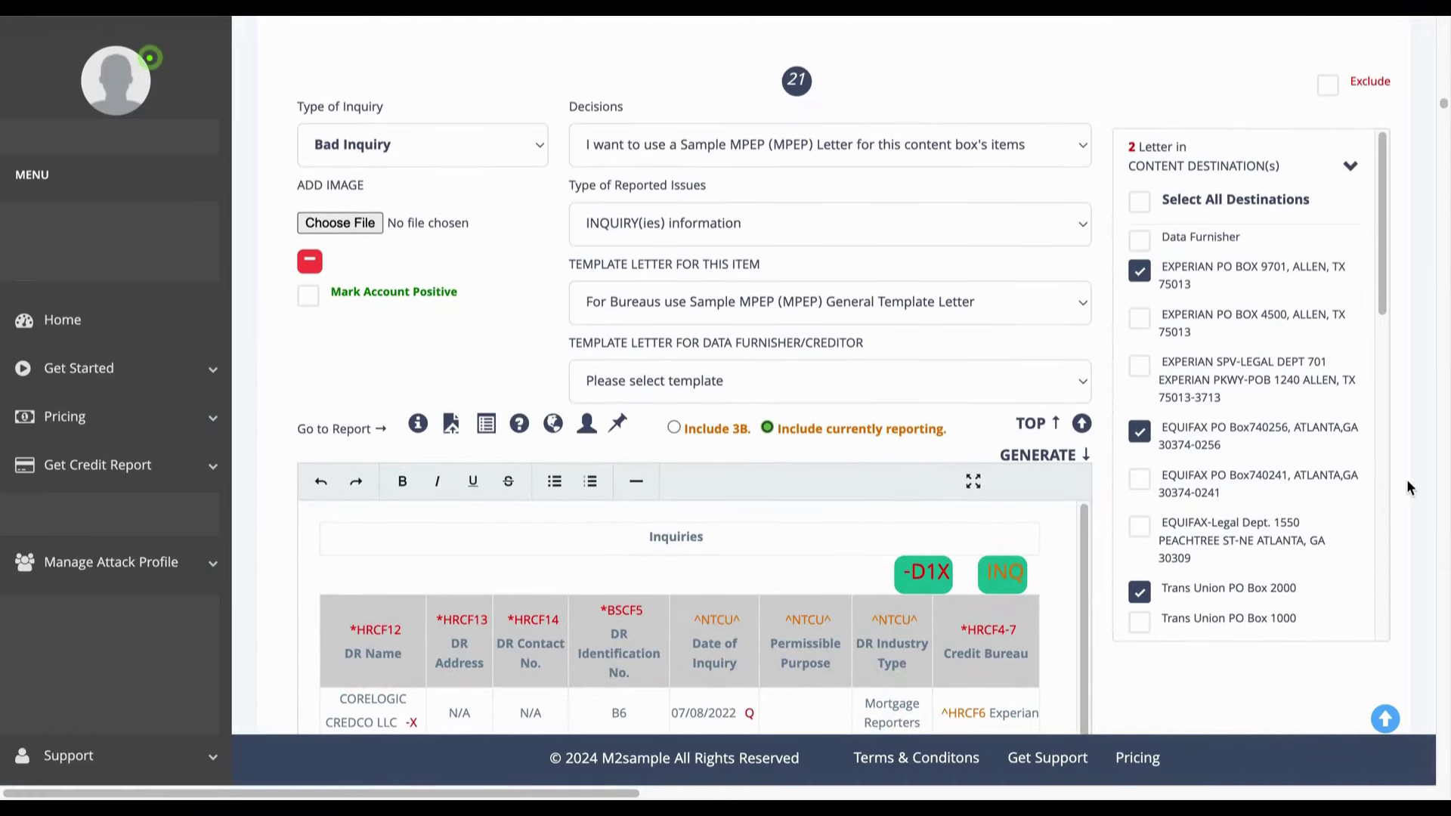
scroll(1407, 480, down, 1)
scroll(1408, 479, down, 6)
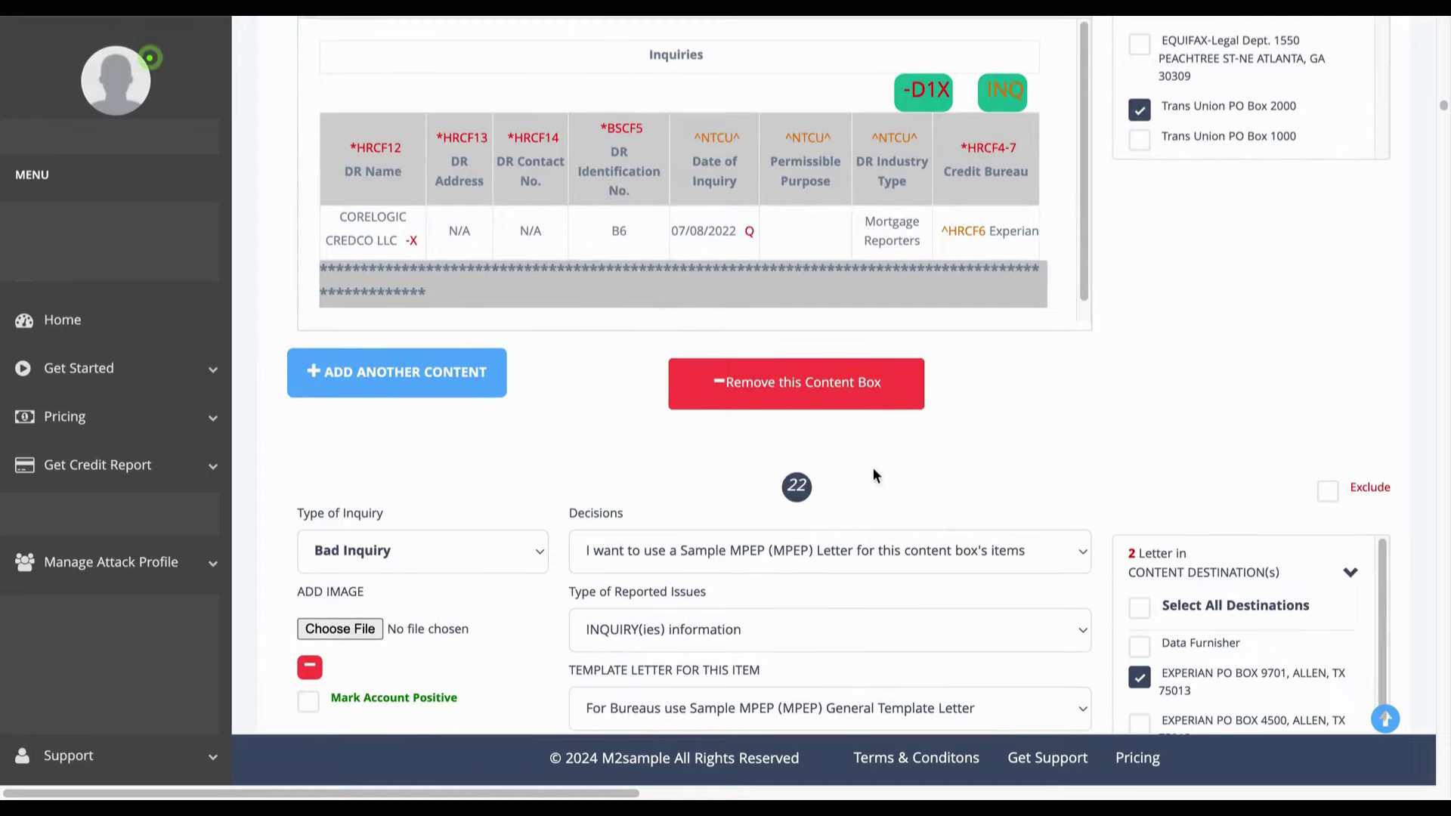
click(778, 388)
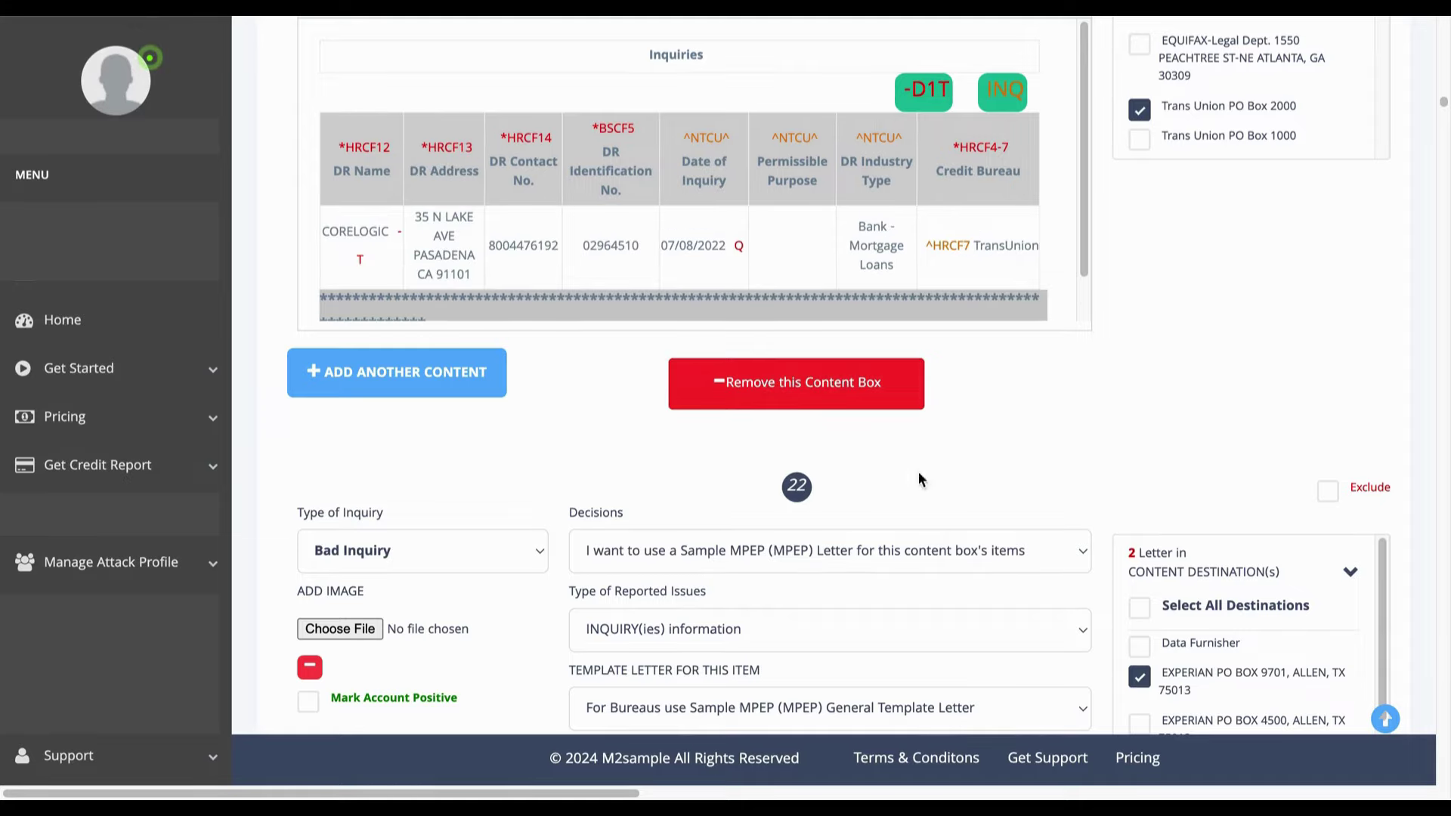
mouse_move(1384, 705)
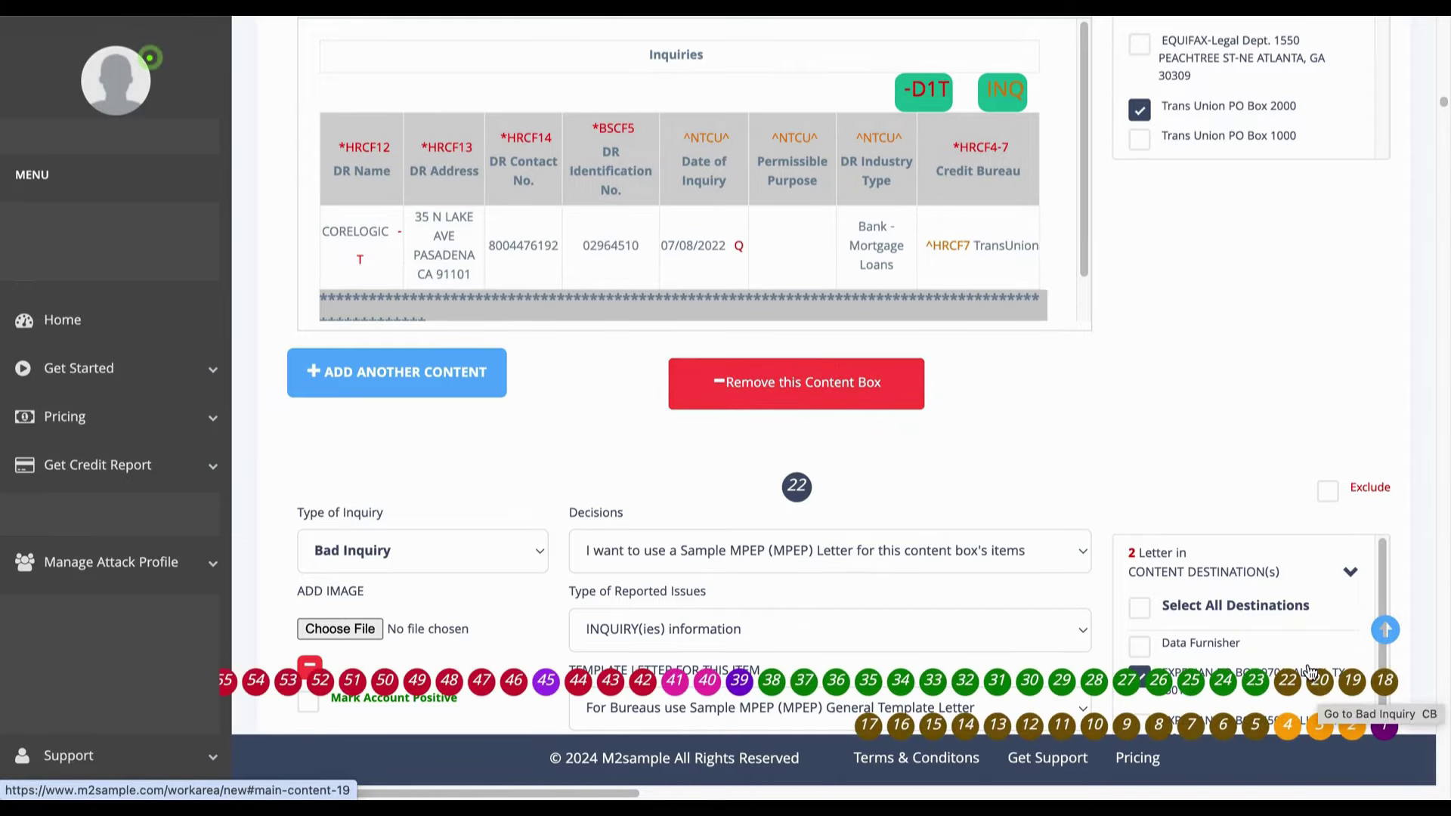
scroll(1210, 431, up, 2)
scroll(1209, 434, up, 2)
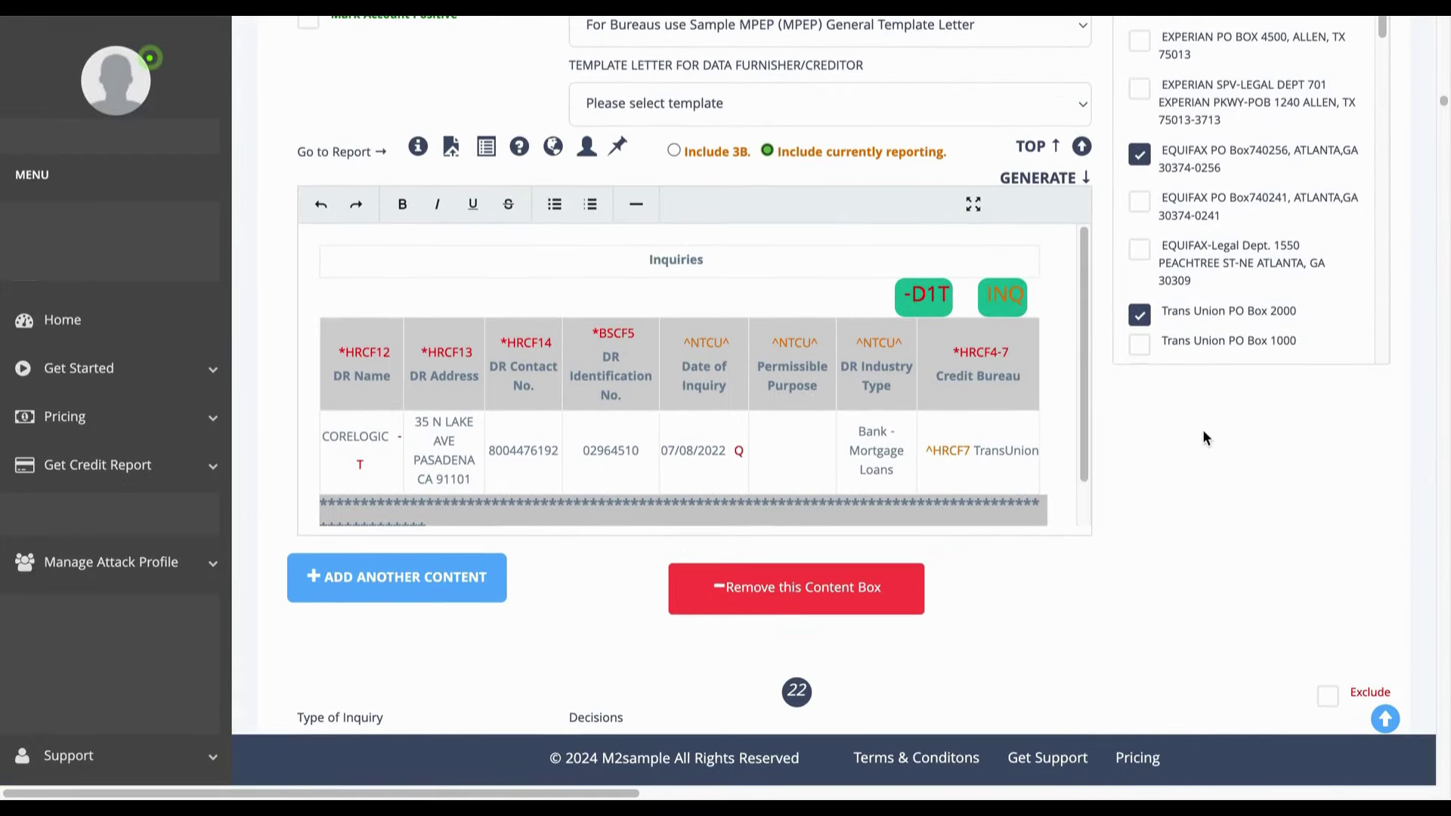
Step: Return to General Setting, generate the letters, and confirm the PPPAMS Selection Info notice
click(1038, 148)
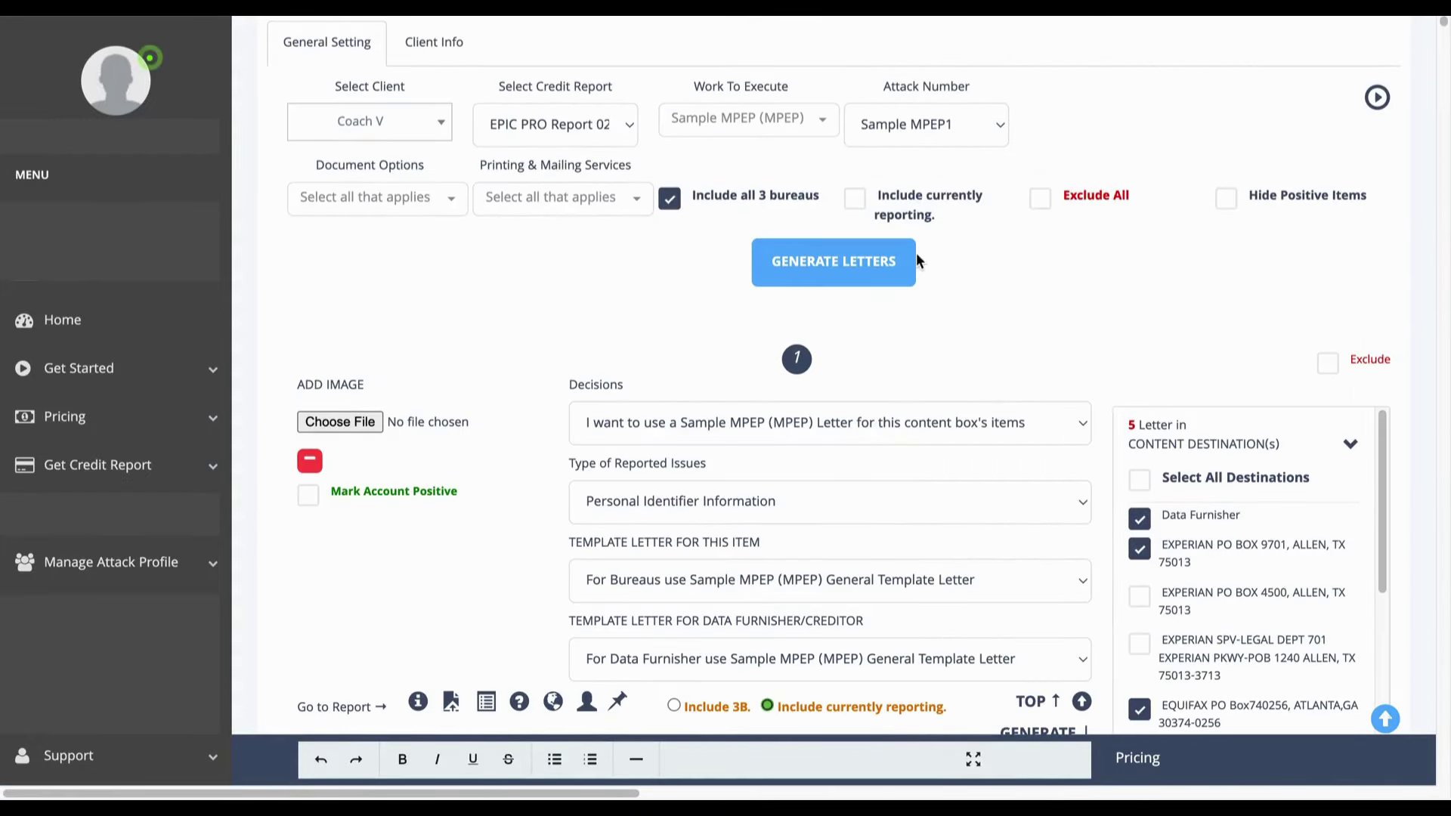
click(868, 262)
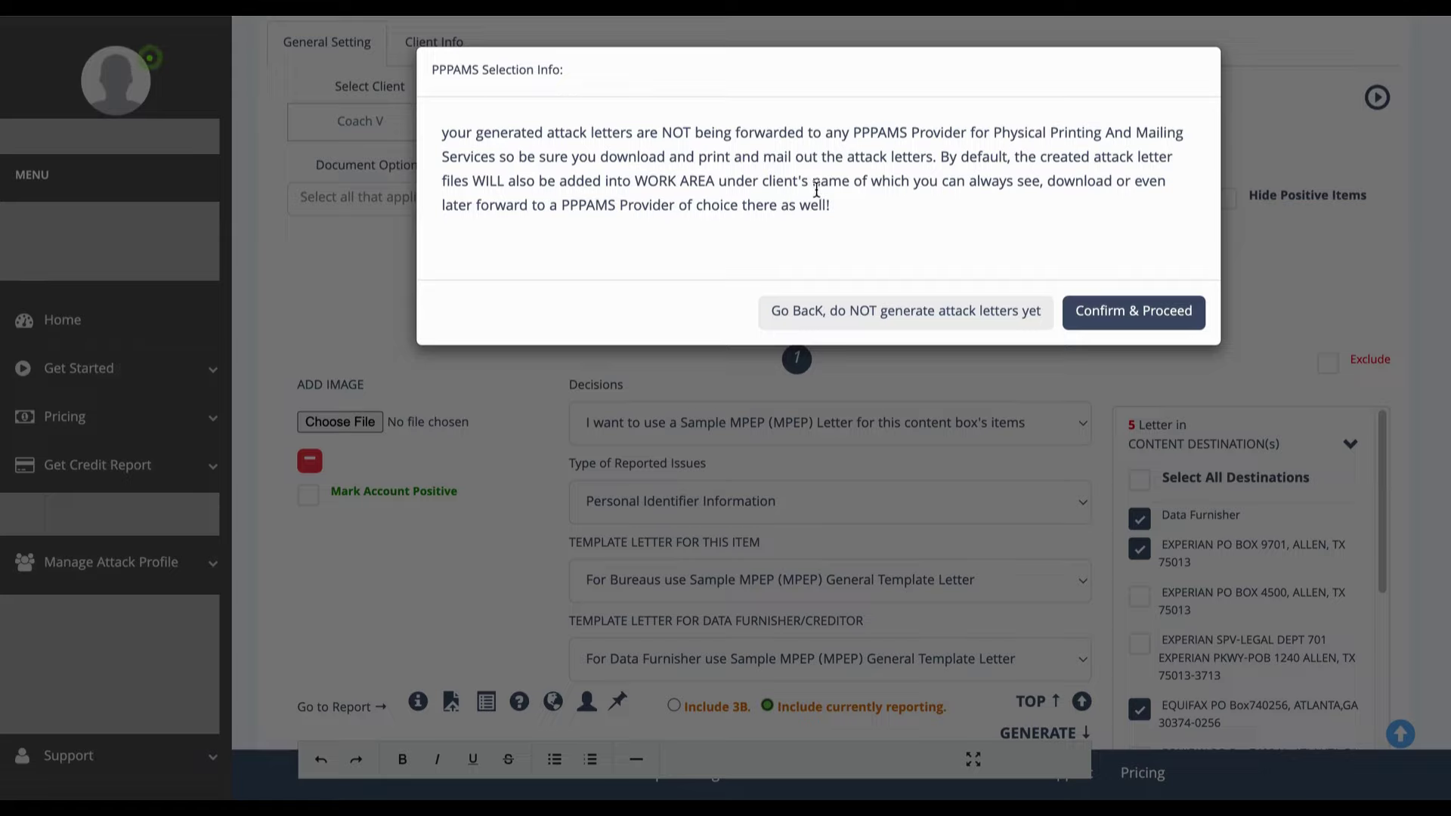
click(1118, 325)
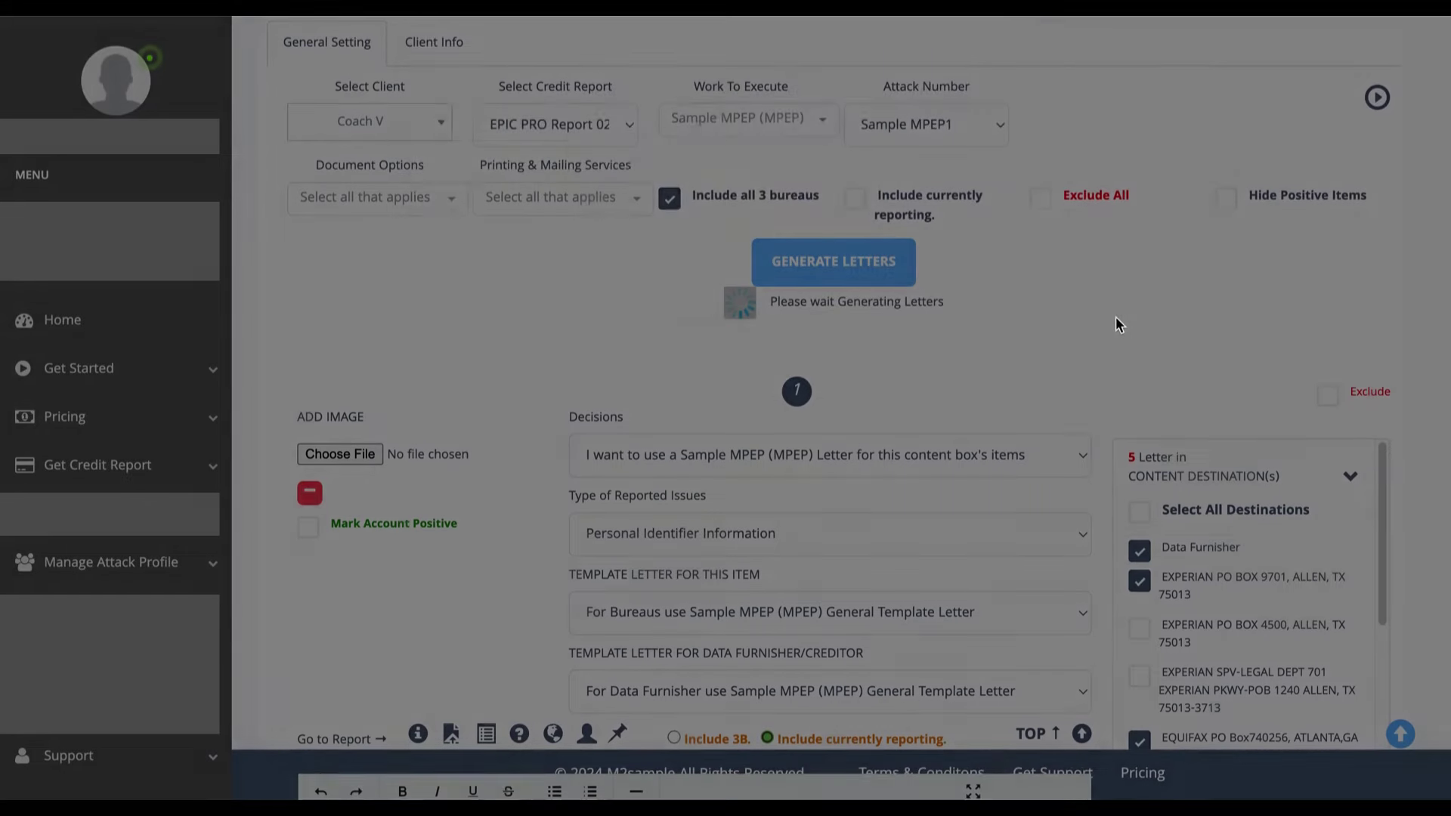